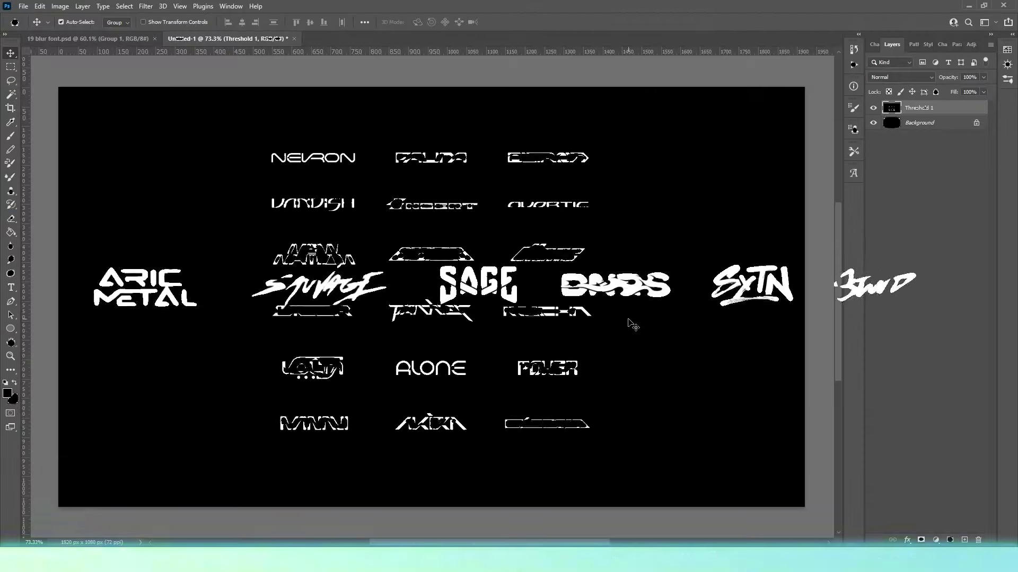
# - Paint over the mask with the brush to reveal more of what's underneath
pyautogui.scroll(3, 546, 435)
pyautogui.scroll(1, 545, 437)
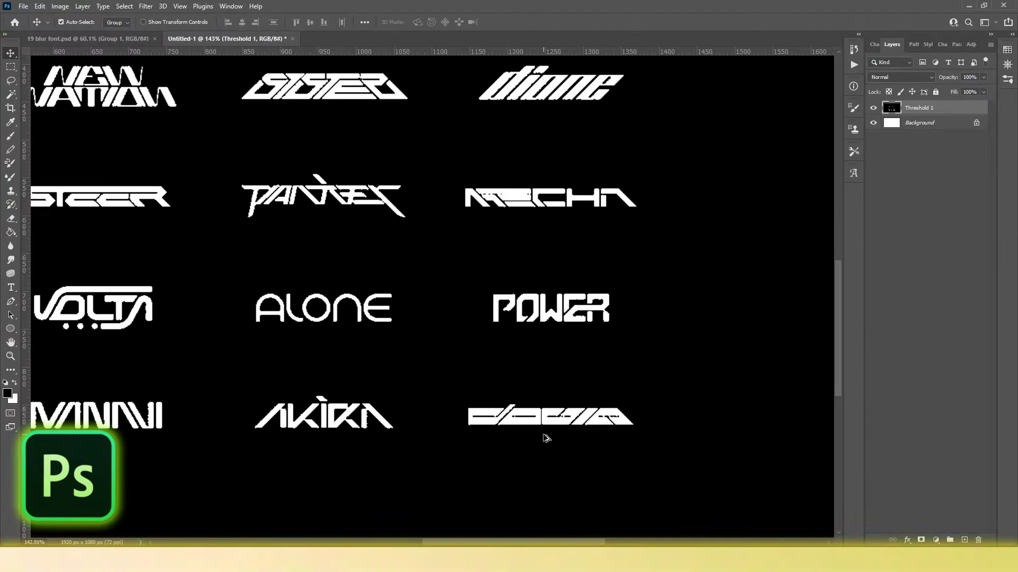
pyautogui.scroll(-3, 546, 438)
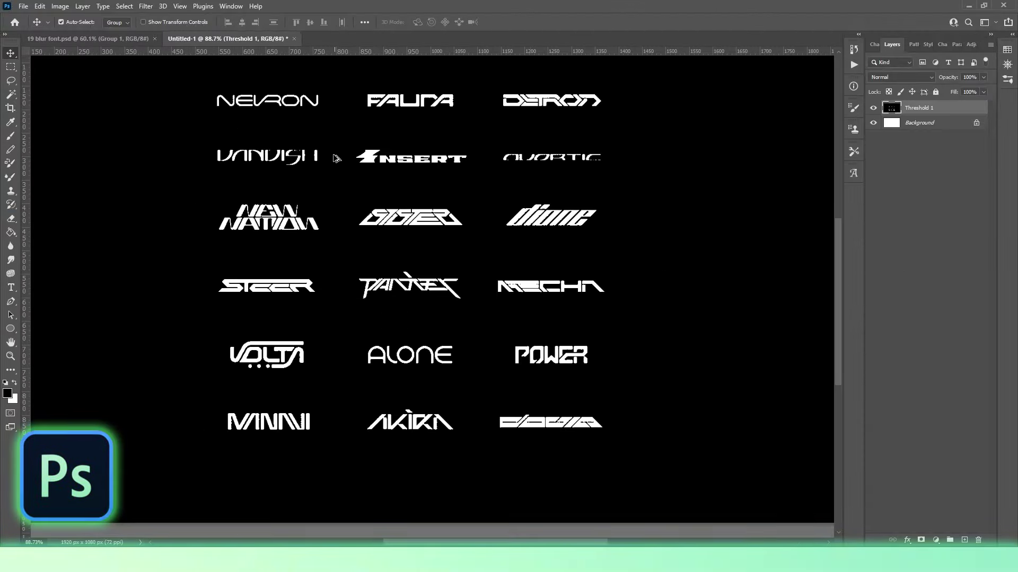
pyautogui.scroll(4, 208, 199)
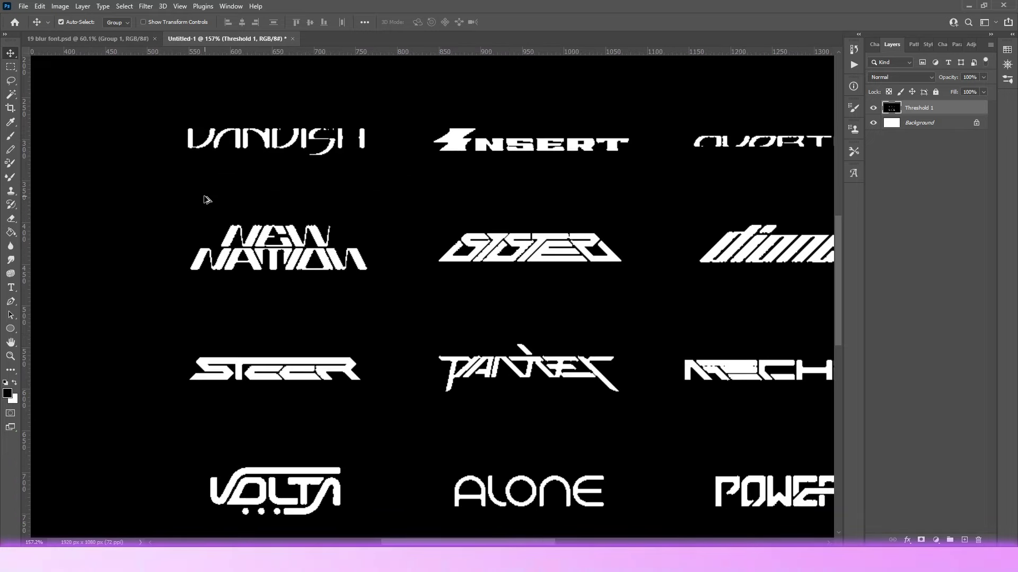
pyautogui.scroll(-4, 215, 227)
pyautogui.press('b')
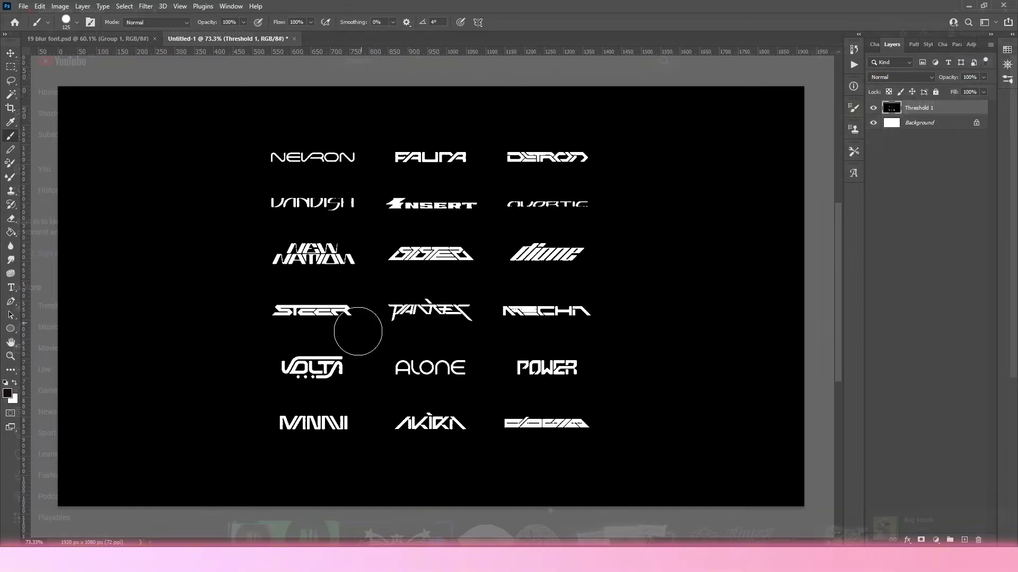
pyautogui.keyDown('shift'); pyautogui.click(624, 460); pyautogui.keyUp('shift')
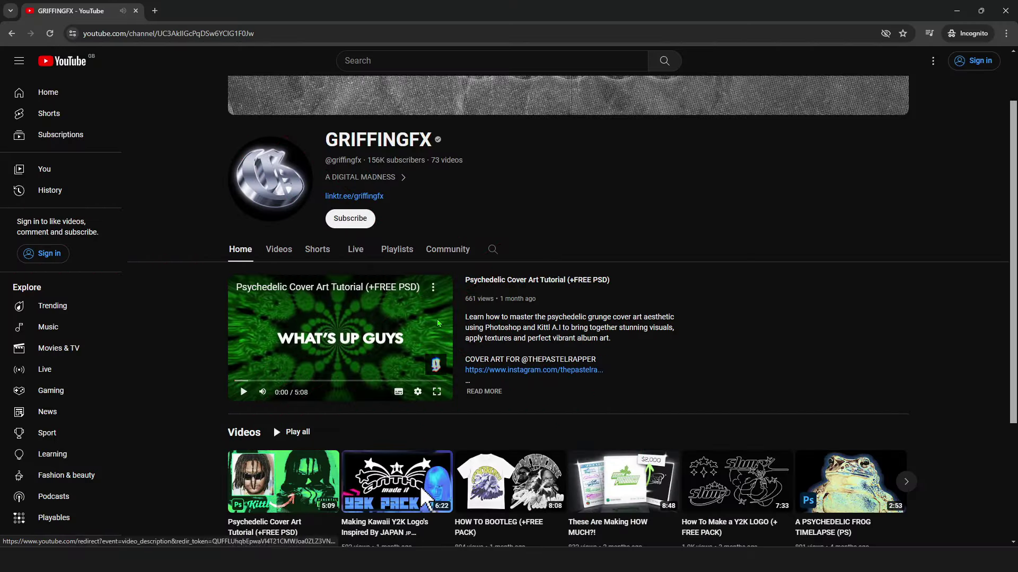
# - Show the channel's Videos list and scroll down to the older DJ logo tutorial
pyautogui.click(279, 257)
pyautogui.scroll(-10, 940, 380)
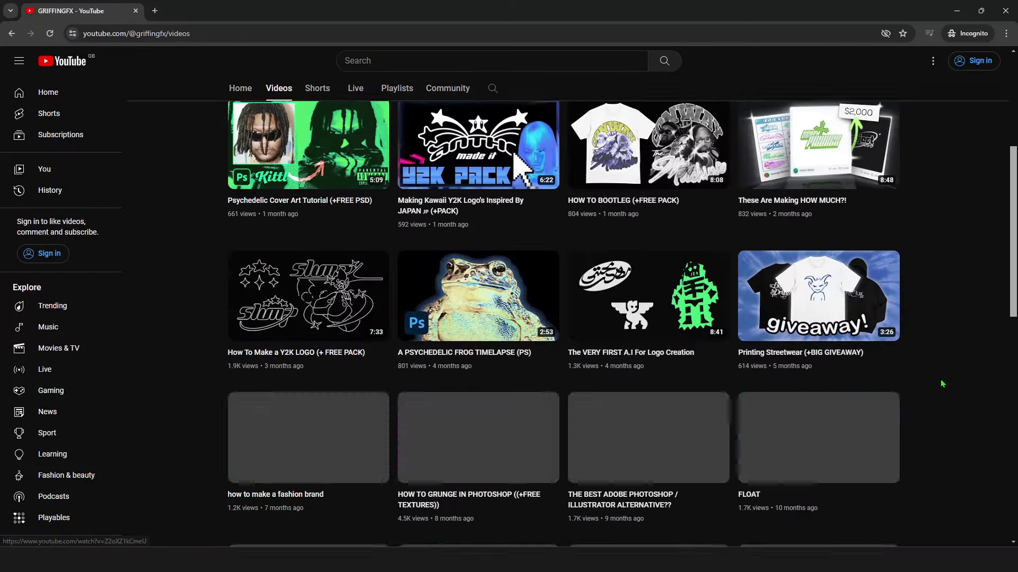
pyautogui.scroll(-12, 940, 380)
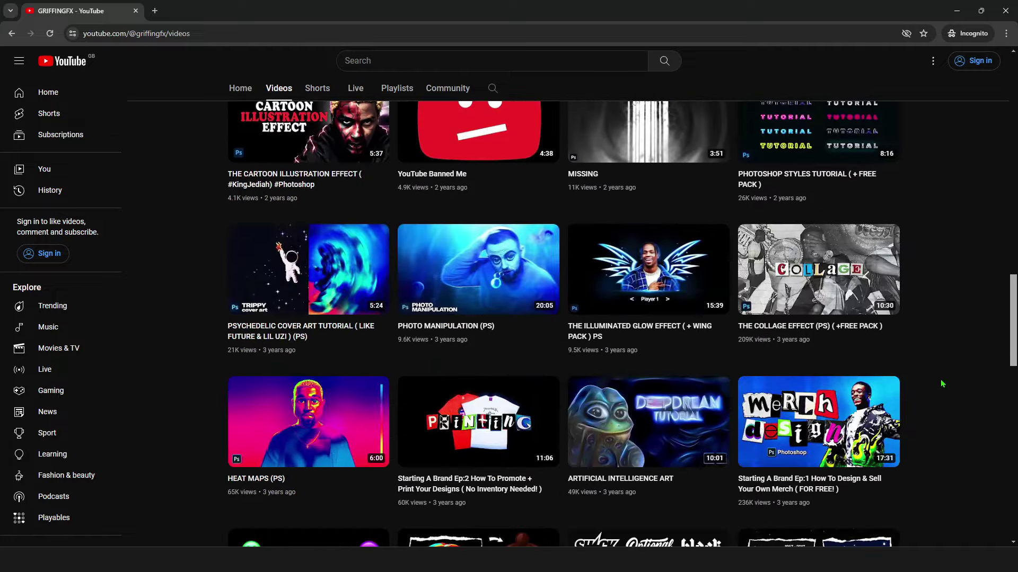
pyautogui.scroll(-5, 940, 380)
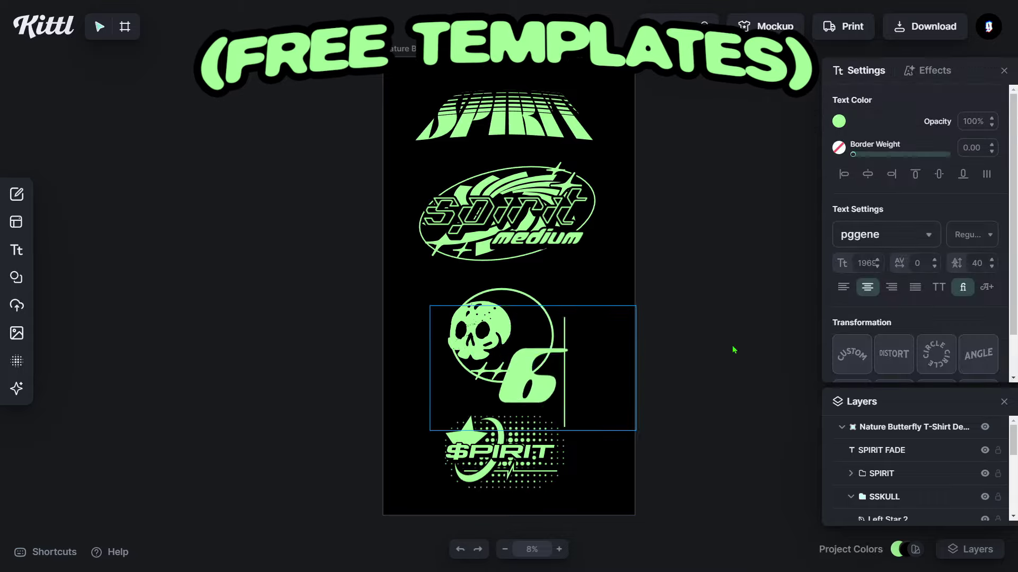
# - Replace the top SPIRIT headline text with 6IX
pyautogui.click(733, 350)
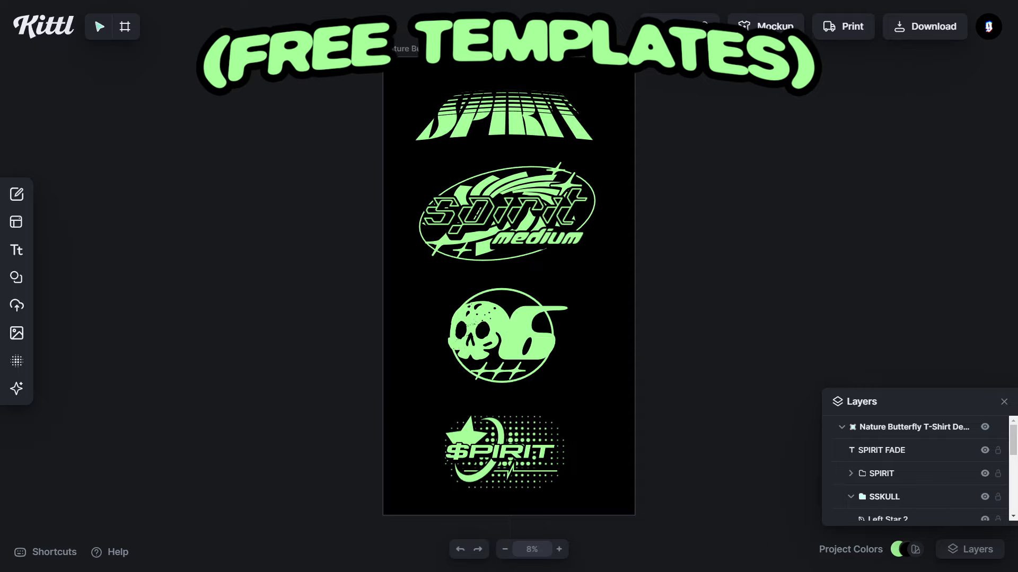
pyautogui.click(504, 113)
pyautogui.doubleClick(490, 104)
pyautogui.write('6IX')
pyautogui.press('Escape')
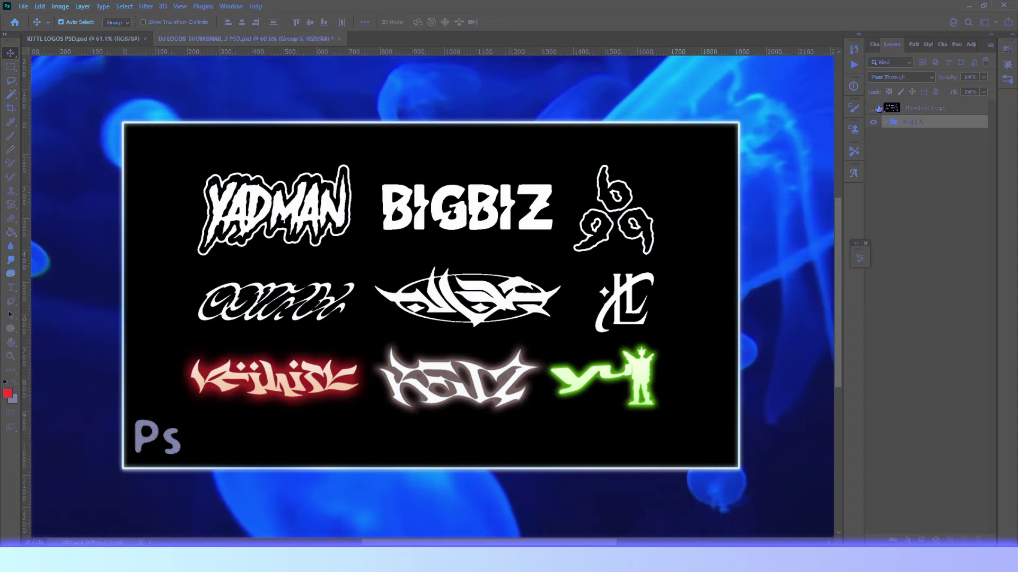
# - Toggle the Threshold 2 copy glow off and on twice, leaving it visible
pyautogui.click(878, 108)
pyautogui.click(877, 108)
pyautogui.click(878, 107)
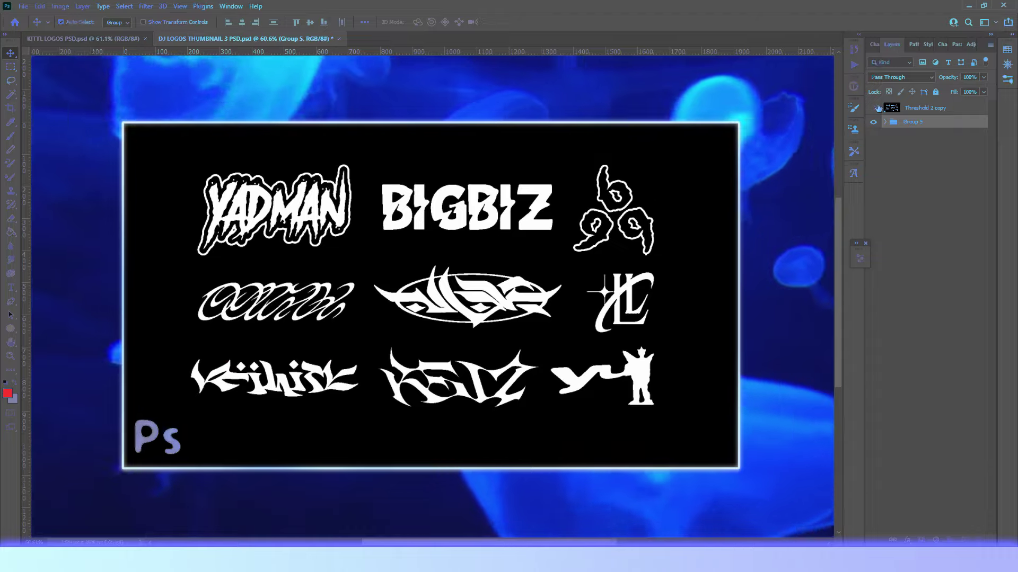
pyautogui.click(878, 108)
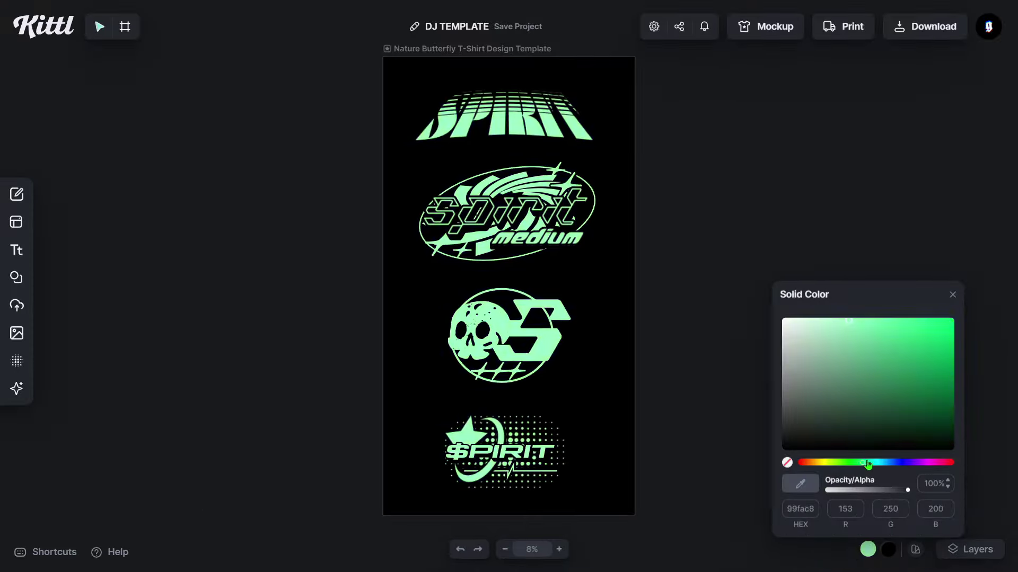
# - Recolour the artwork soft green and add an S letter beside the skull
pyautogui.moveTo(870, 462); pyautogui.dragTo(931, 462)
pyautogui.click(852, 354)
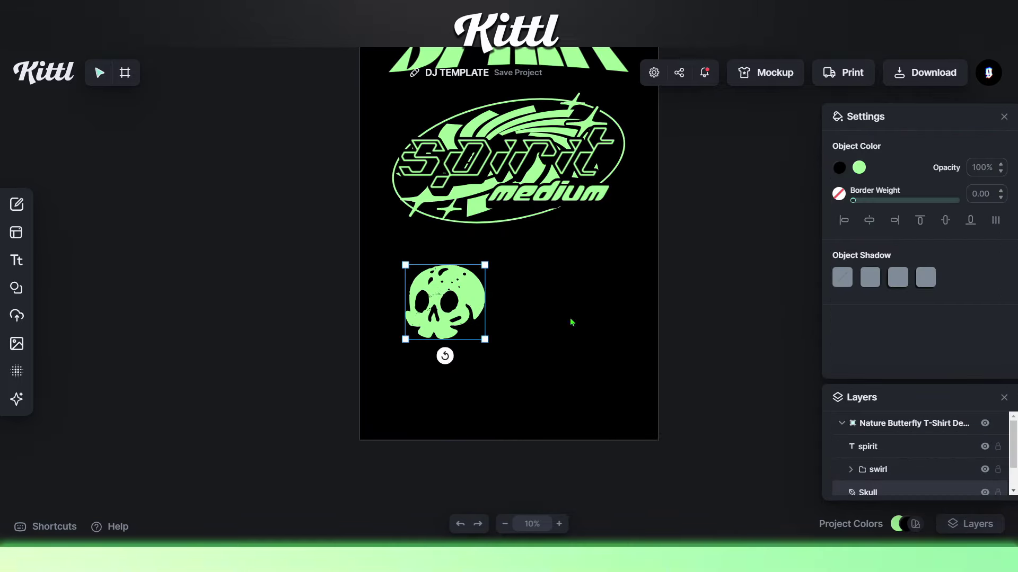
pyautogui.press('t')
pyautogui.click(509, 295)
pyautogui.write('S')
pyautogui.click(439, 308)
pyautogui.click(522, 310)
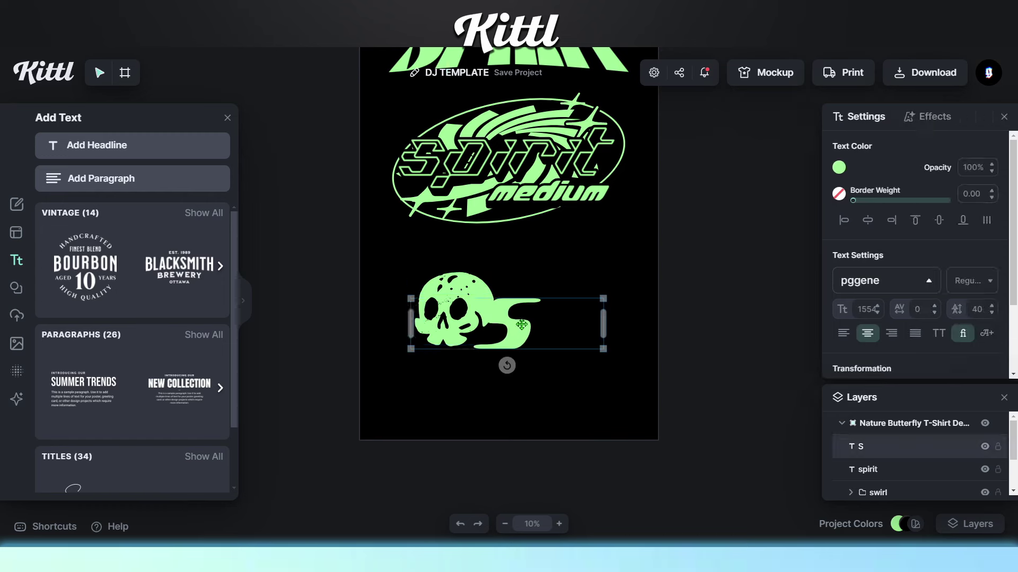
pyautogui.click(456, 313)
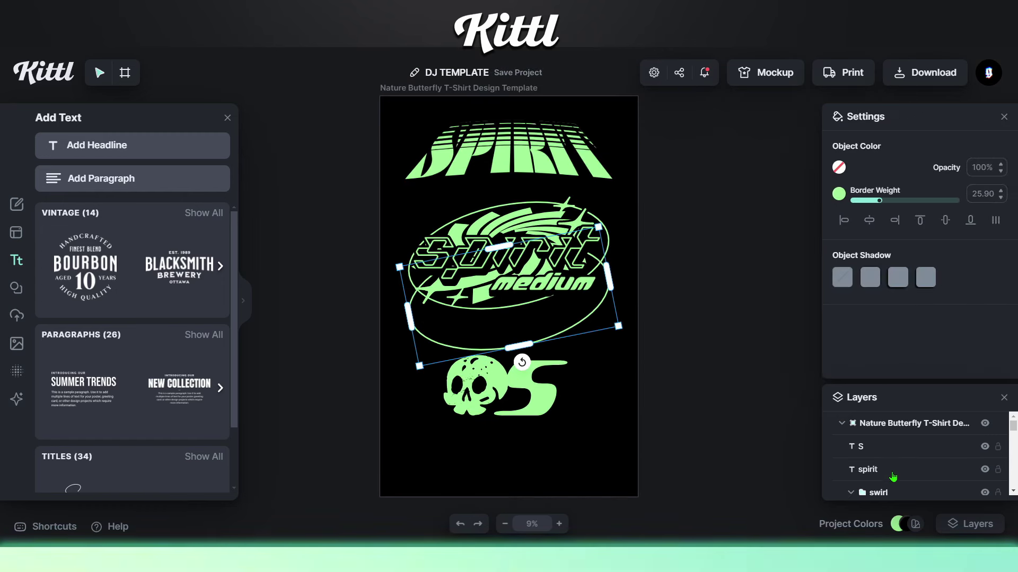
# - Move the circle down so it surrounds the skull
pyautogui.scroll(-3, 901, 461)
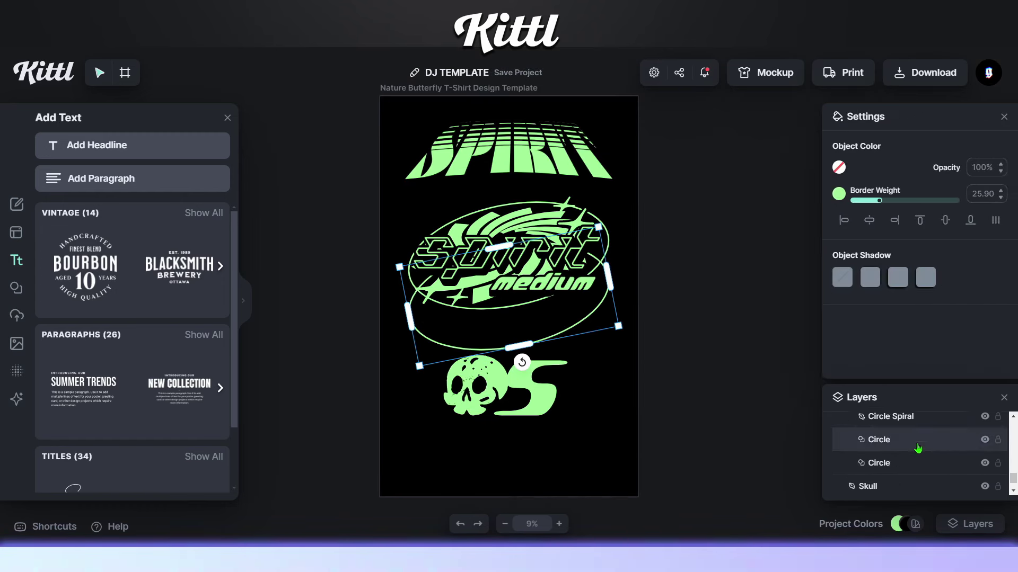
pyautogui.moveTo(526, 325); pyautogui.dragTo(518, 446)
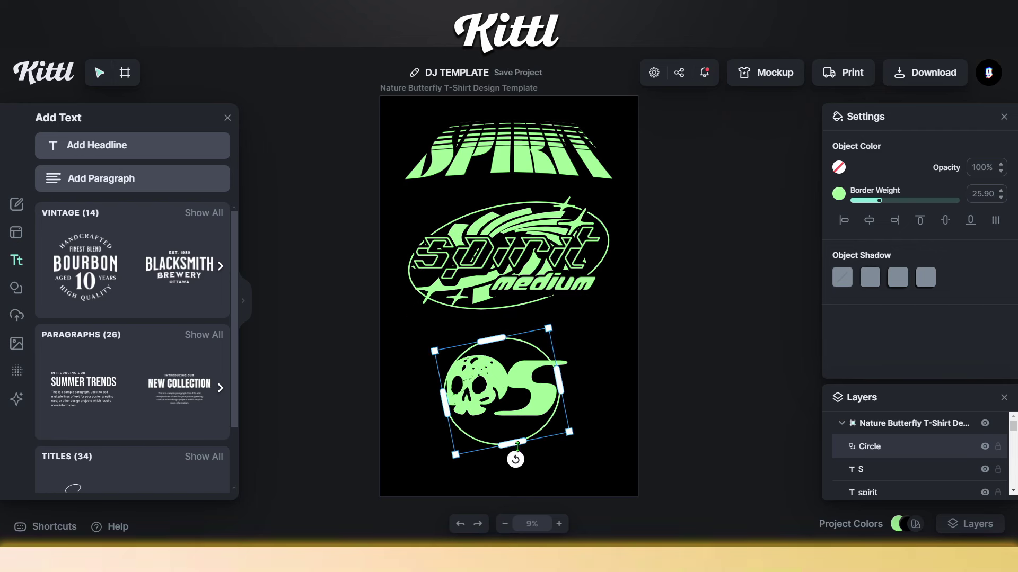
pyautogui.click(536, 501)
pyautogui.click(525, 436)
# - Remove the S letter's border and make a duplicate copy of it
pyautogui.click(530, 393)
pyautogui.click(839, 194)
pyautogui.moveTo(875, 197); pyautogui.dragTo(853, 200)
pyautogui.hotkey('ctrl', 'd')
pyautogui.moveTo(548, 401); pyautogui.dragTo(547, 401)
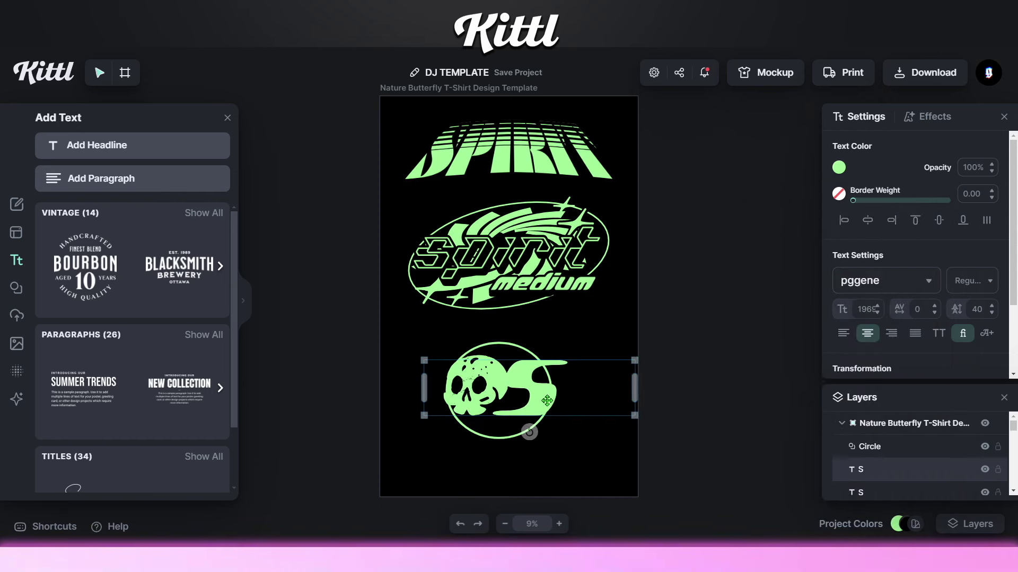
pyautogui.click(937, 493)
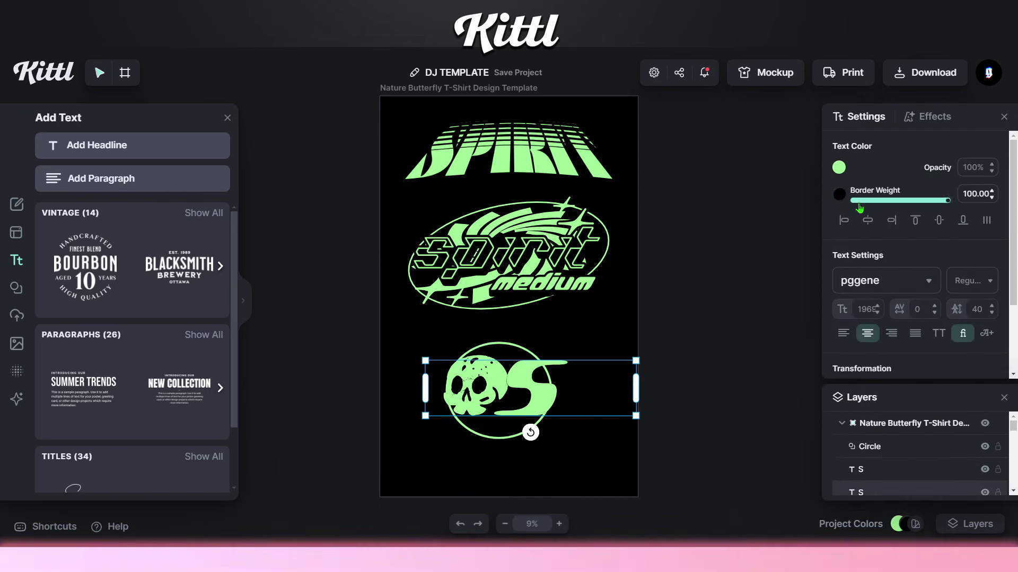
# - Move a copied star beneath the skull
pyautogui.scroll(-2, 912, 456)
pyautogui.click(509, 297)
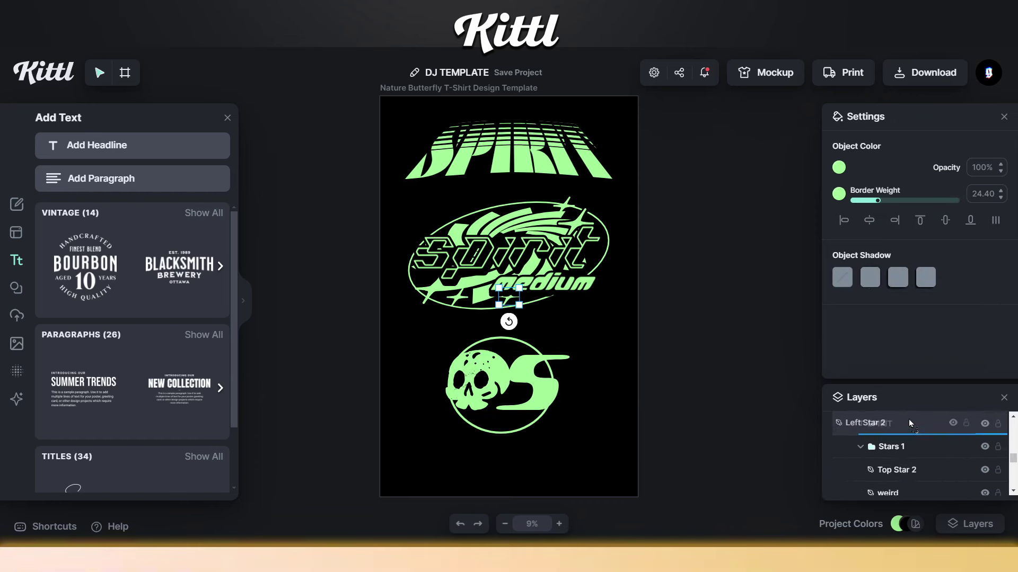
pyautogui.moveTo(511, 306); pyautogui.dragTo(520, 430)
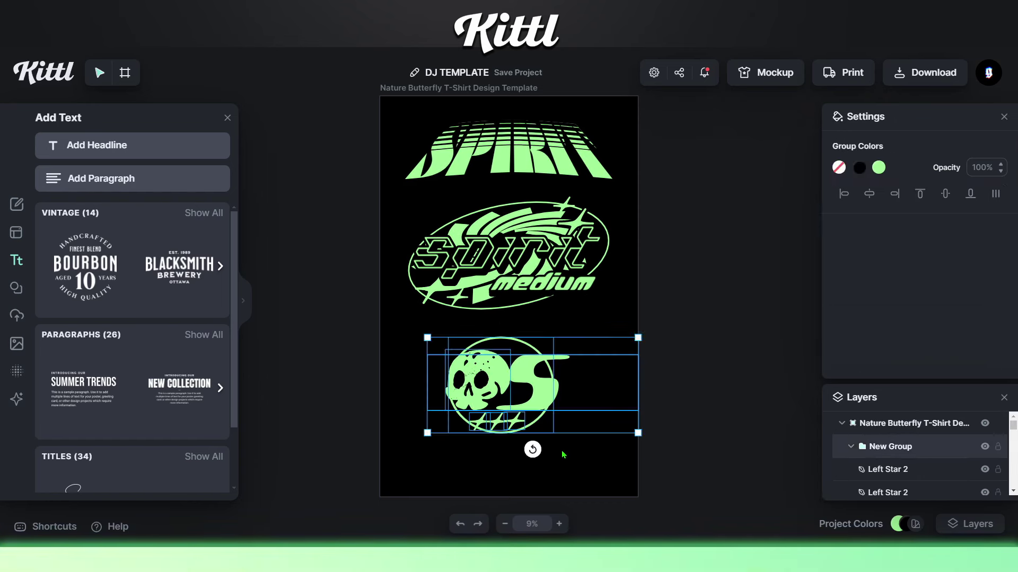
pyautogui.click(595, 443)
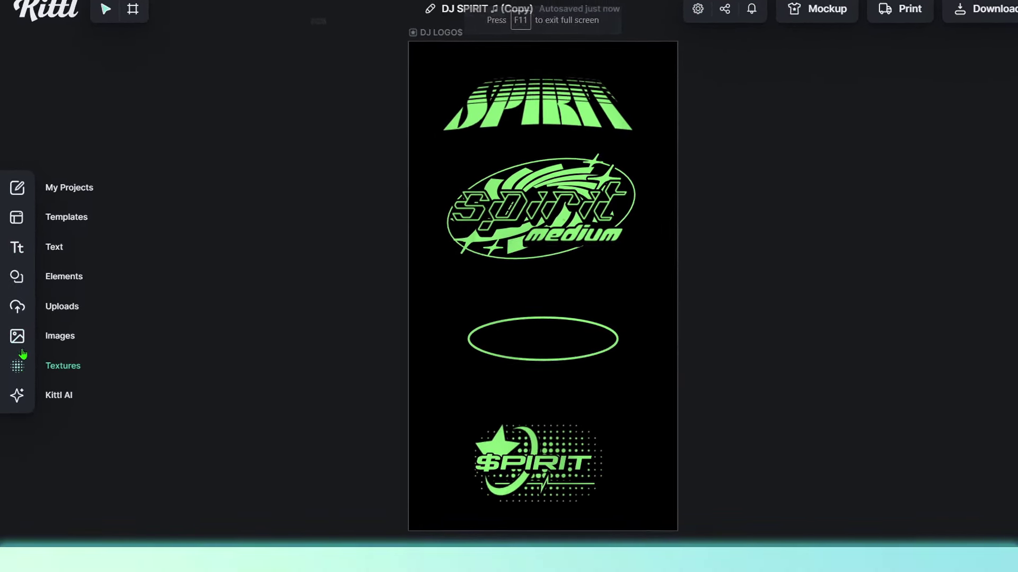
# - Add a sparkle element to the ellipse's left side and paste a second sparkle
pyautogui.click(18, 279)
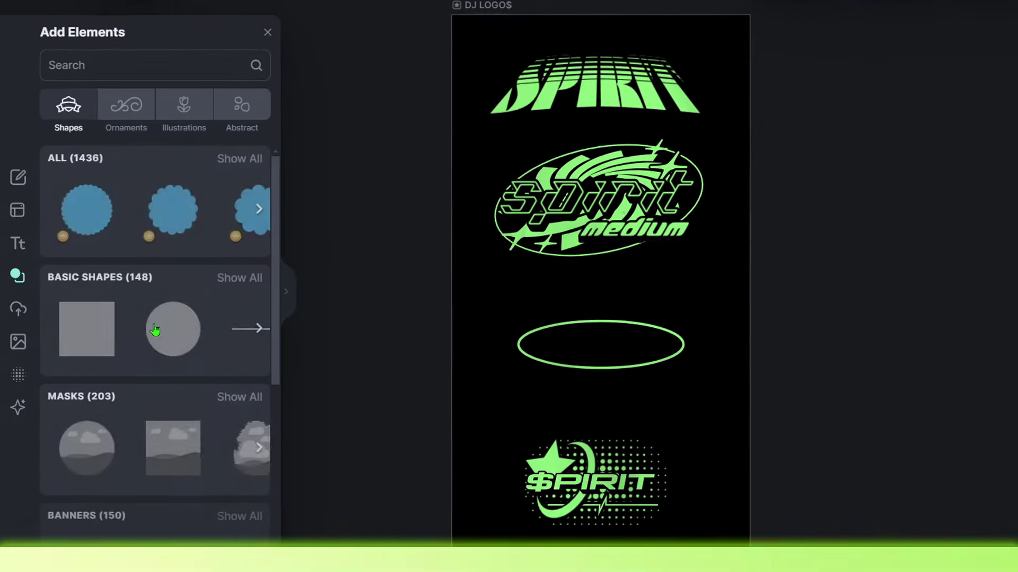
pyautogui.scroll(-1, 191, 293)
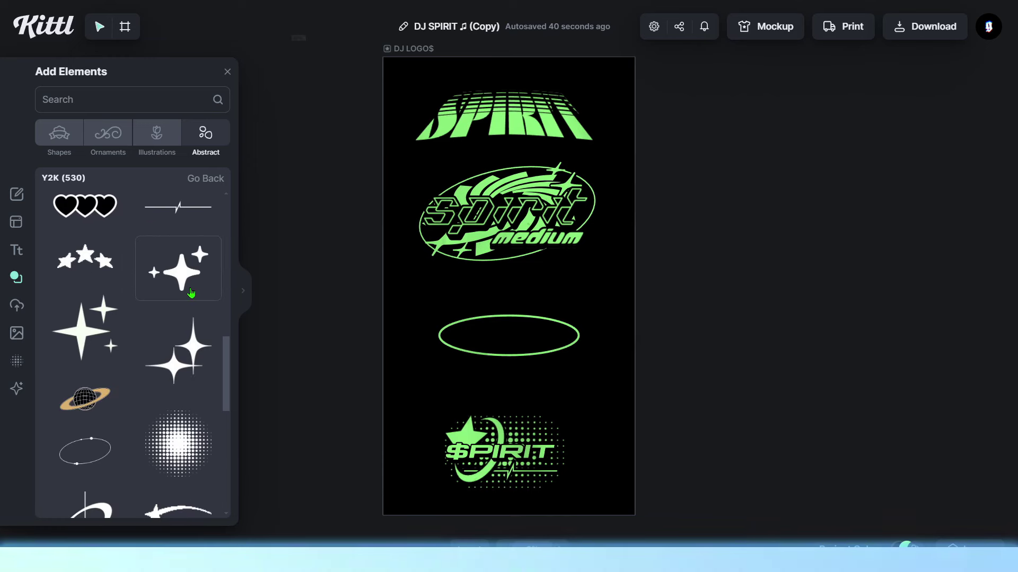
pyautogui.moveTo(191, 293); pyautogui.dragTo(511, 286)
pyautogui.moveTo(540, 317)
pyautogui.mouseDown()
pyautogui.moveTo(556, 295)
pyautogui.moveTo(483, 299)
pyautogui.moveTo(558, 318)
pyautogui.mouseUp()
pyautogui.hotkey('ctrl', 'c')
pyautogui.hotkey('ctrl', 'v')
pyautogui.rightClick(514, 291)
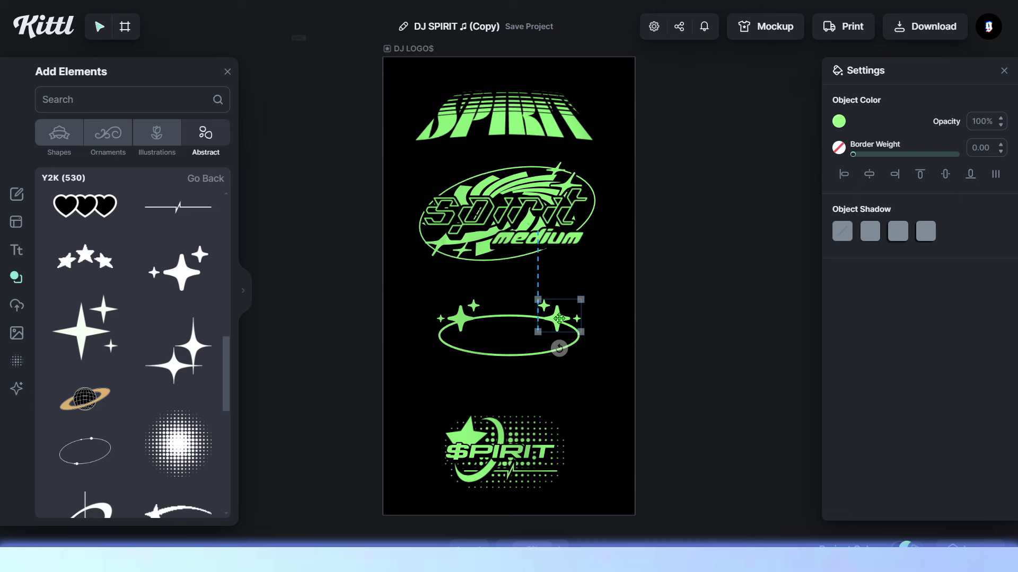
# - Add a SPIRIT text line set in a bolder typeface
pyautogui.press('t')
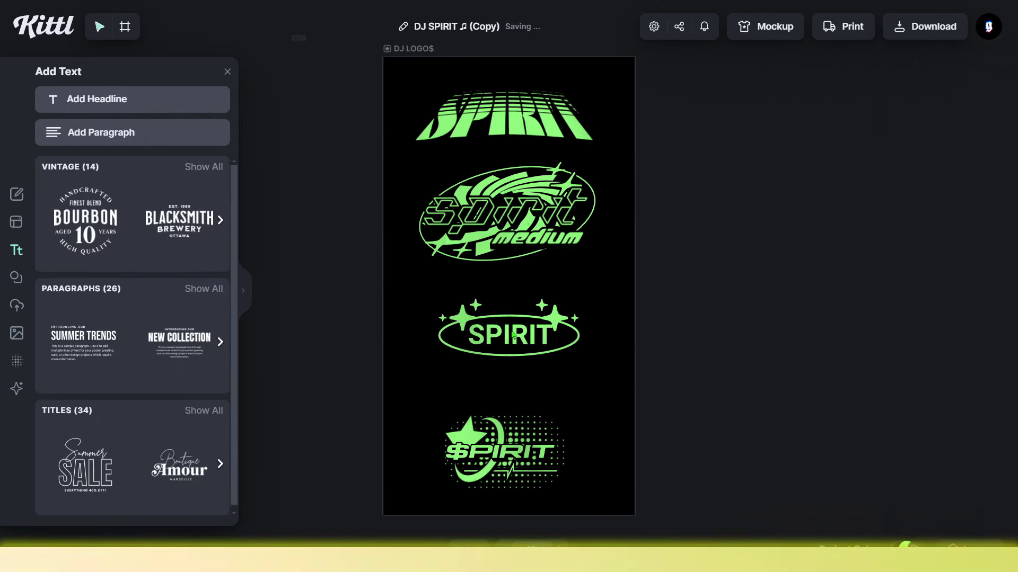
pyautogui.click(887, 241)
pyautogui.click(724, 245)
pyautogui.scroll(-6, 734, 265)
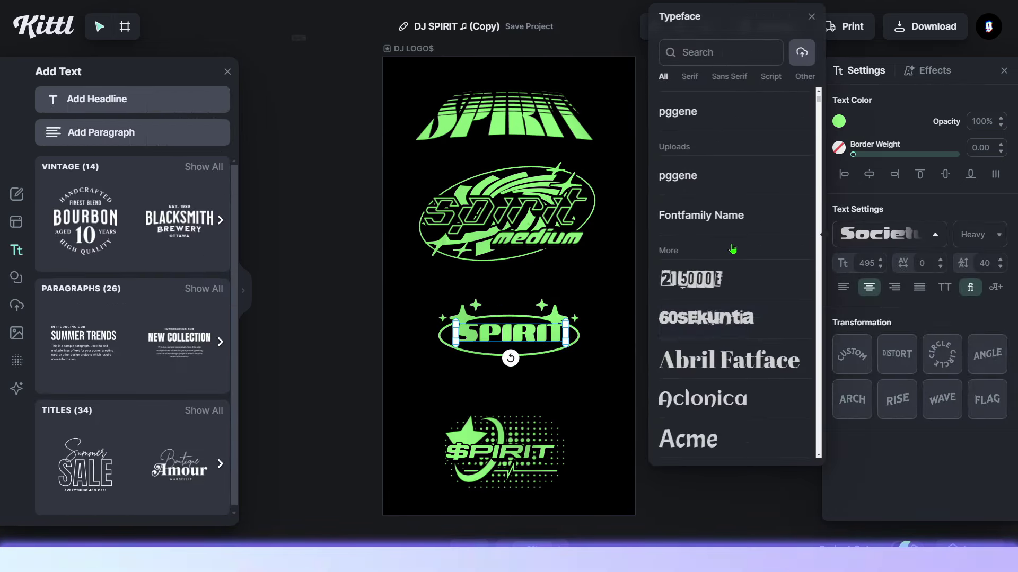
pyautogui.press('Escape')
pyautogui.click(528, 333)
# - Add a DIVINE text line with a block shadow and move it onto SPIRIT
pyautogui.press('Escape')
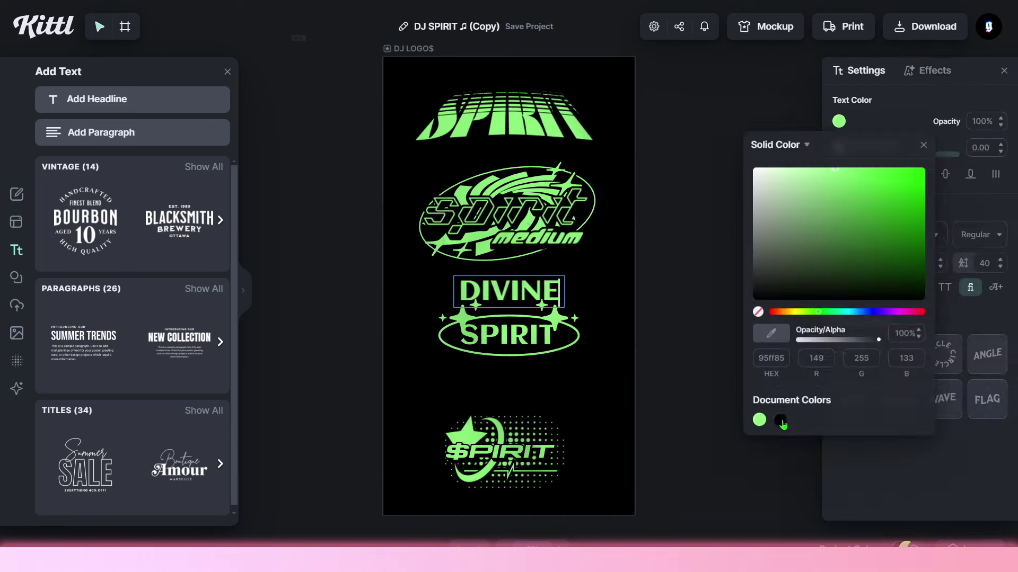
pyautogui.click(971, 134)
pyautogui.click(942, 132)
pyautogui.click(1000, 165)
pyautogui.click(828, 208)
pyautogui.press('Escape')
pyautogui.moveTo(561, 275); pyautogui.dragTo(561, 300)
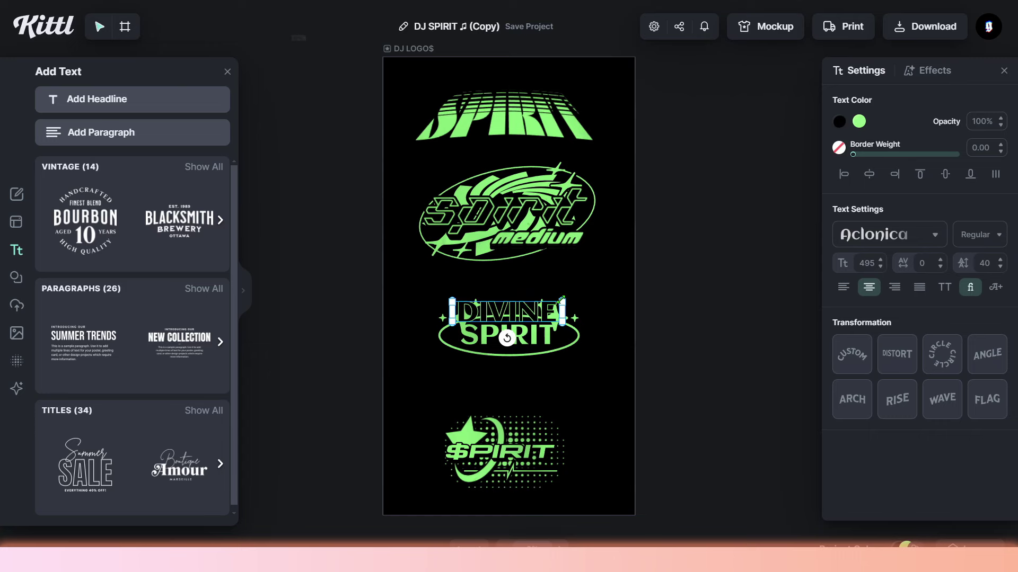
pyautogui.click(610, 285)
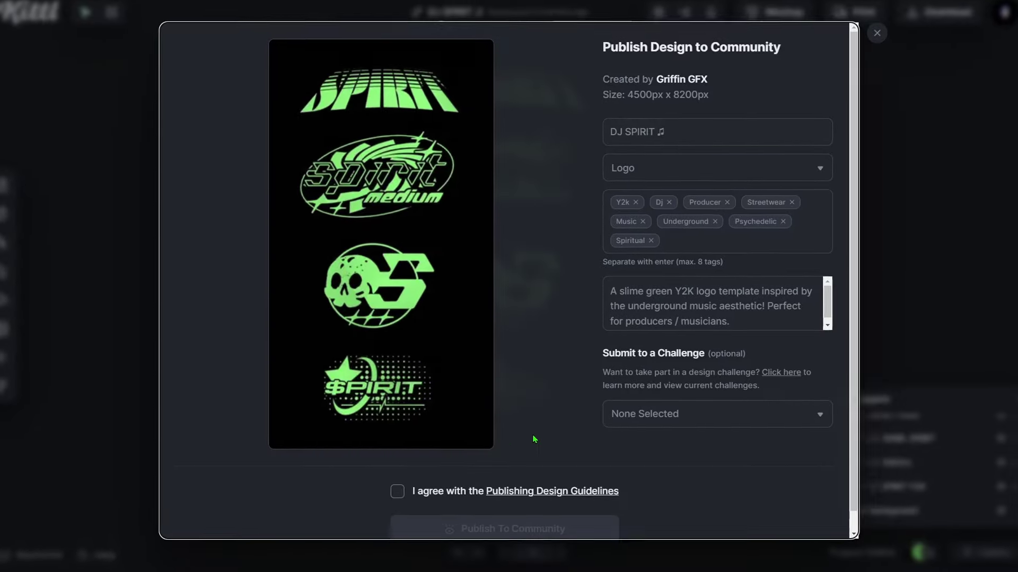
# - Accept the community publishing agreement and publish the SPIRIT design
pyautogui.click(397, 491)
pyautogui.click(509, 528)
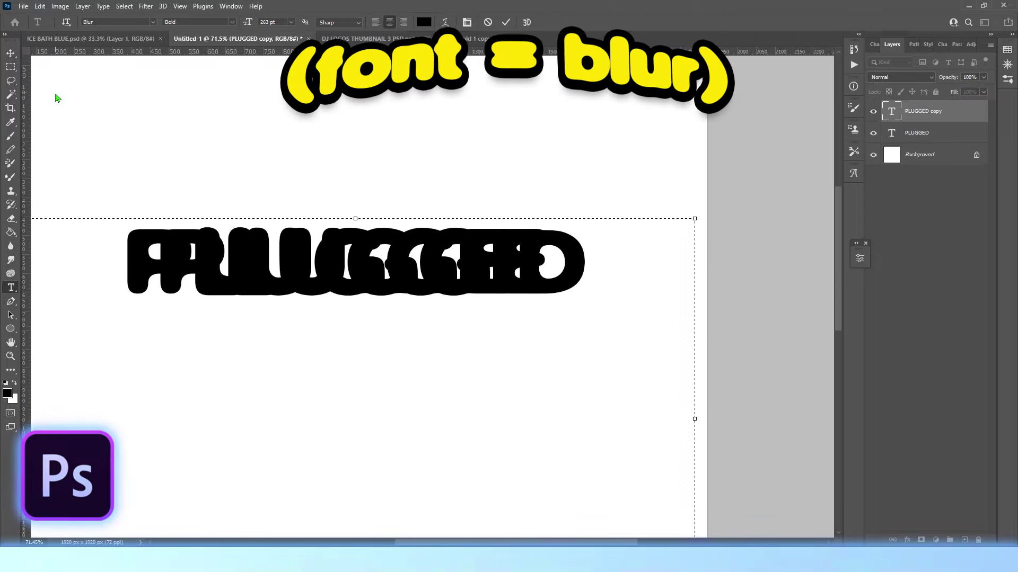
# - Select part of the PLUGGED lettering and shift the copied U piece right
pyautogui.moveTo(629, 341); pyautogui.dragTo(500, 185)
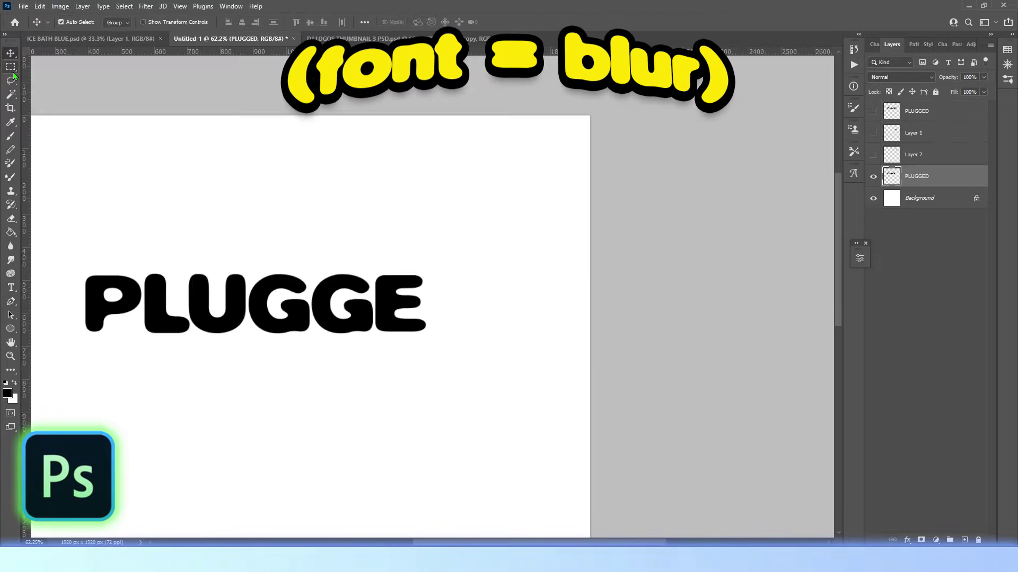
pyautogui.moveTo(228, 286); pyautogui.dragTo(491, 287)
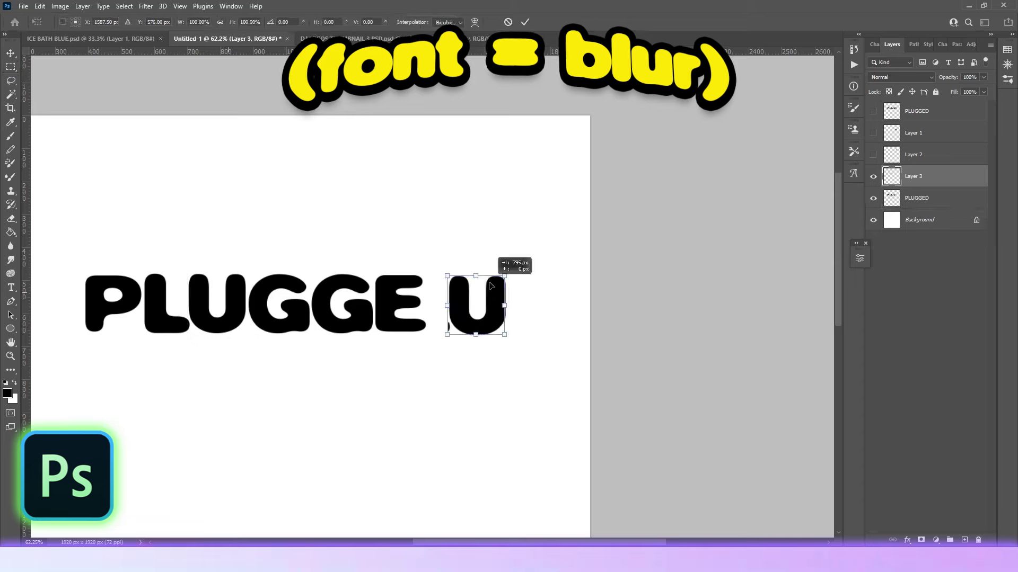
pyautogui.press('v')
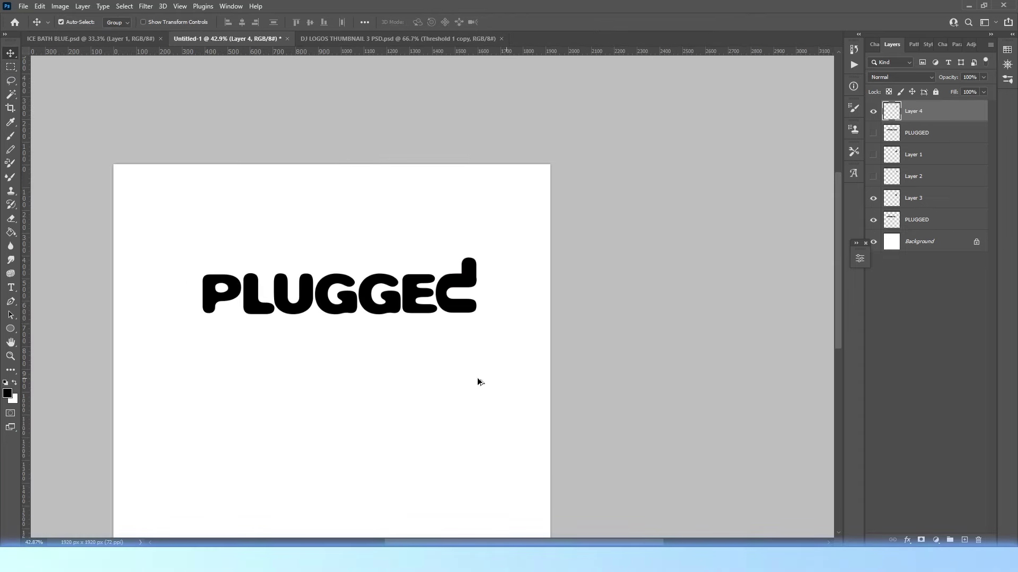
pyautogui.scroll(-2, 477, 379)
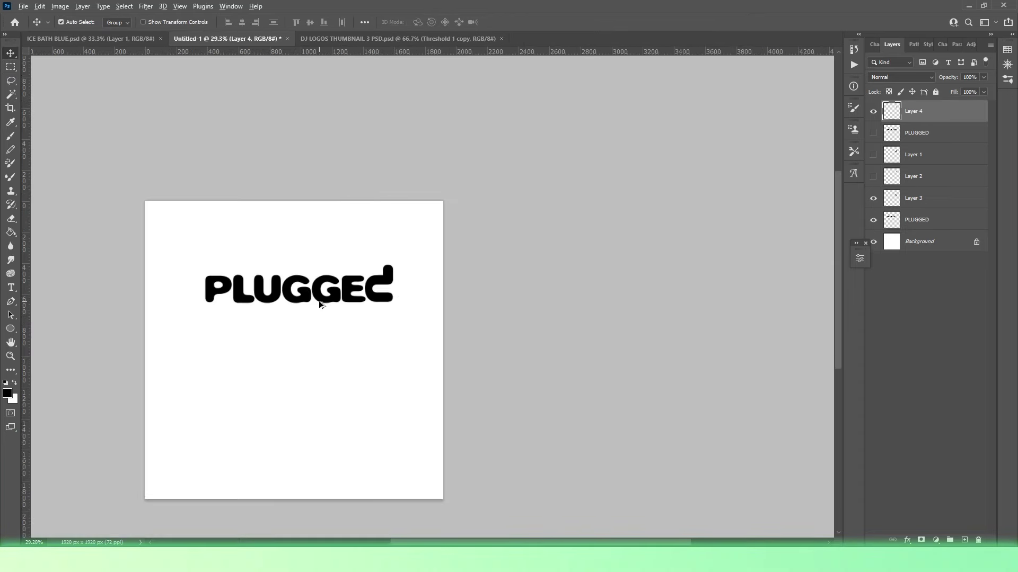
pyautogui.scroll(5, 477, 380)
pyautogui.scroll(2, 703, 245)
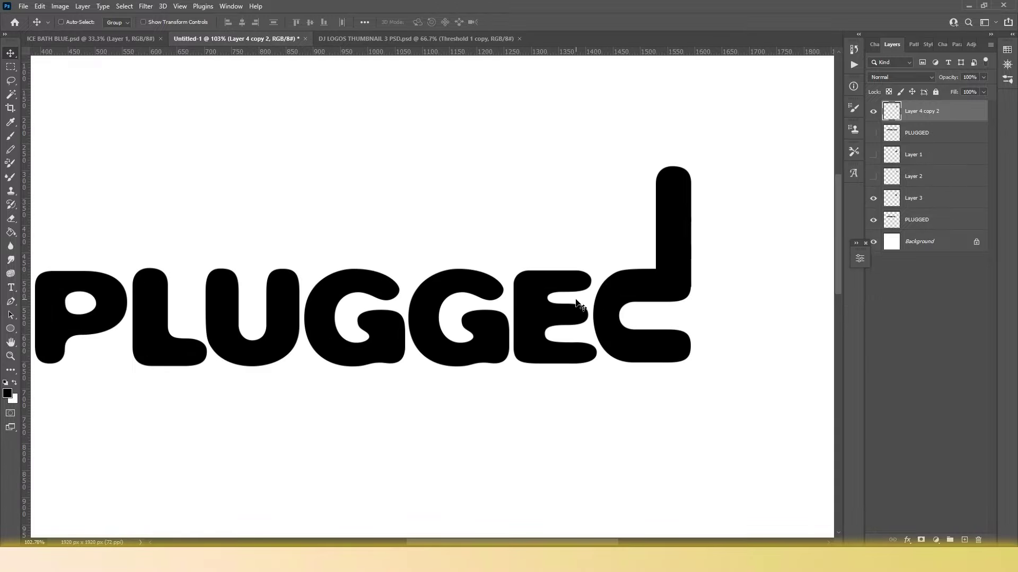
# - Warp the extended D stroke into a wave with Filter > Liquify
pyautogui.click(145, 6)
pyautogui.click(159, 102)
pyautogui.moveTo(460, 82); pyautogui.dragTo(497, 121)
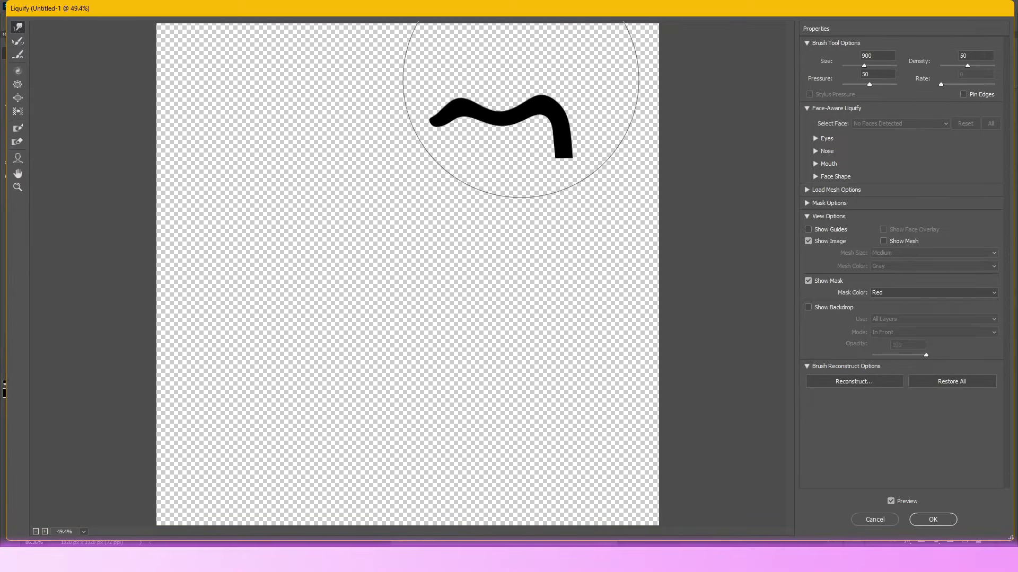
pyautogui.press('Return')
pyautogui.scroll(-5, 519, 378)
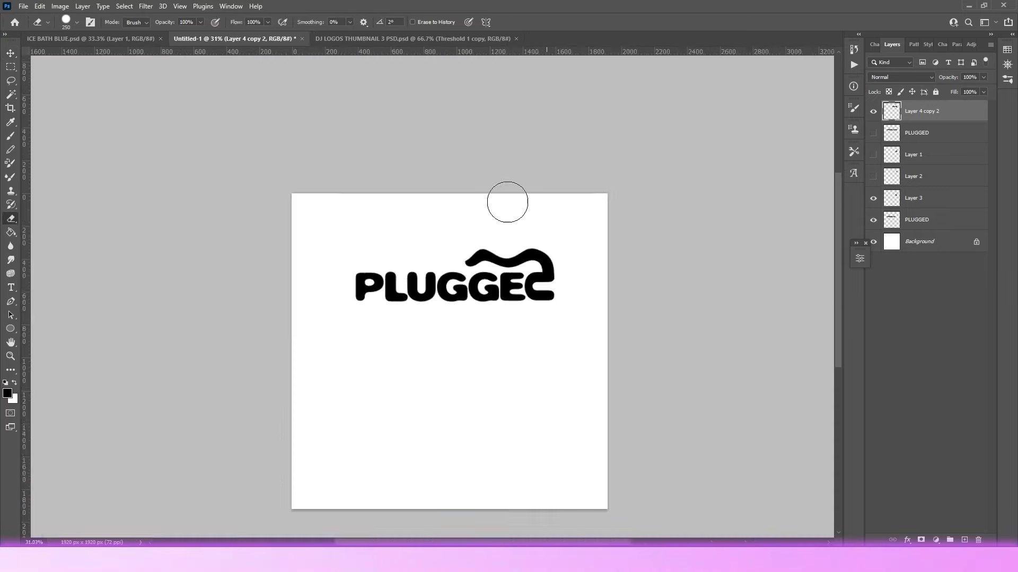
pyautogui.scroll(5, 707, 370)
# - Rotate and place the jack cable, then work on its traced path
pyautogui.press('v')
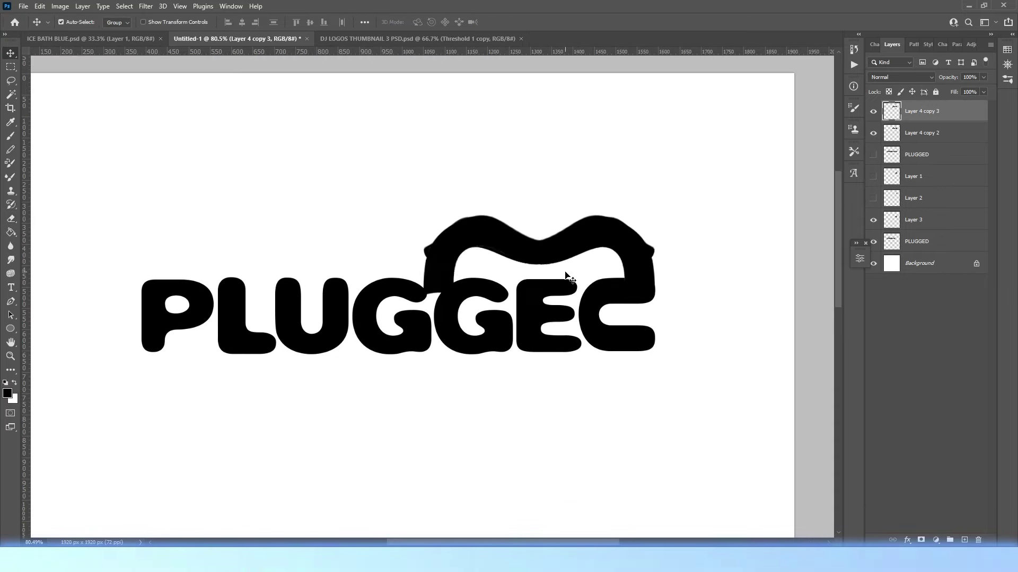
pyautogui.scroll(3, 404, 371)
pyautogui.scroll(-5, 434, 301)
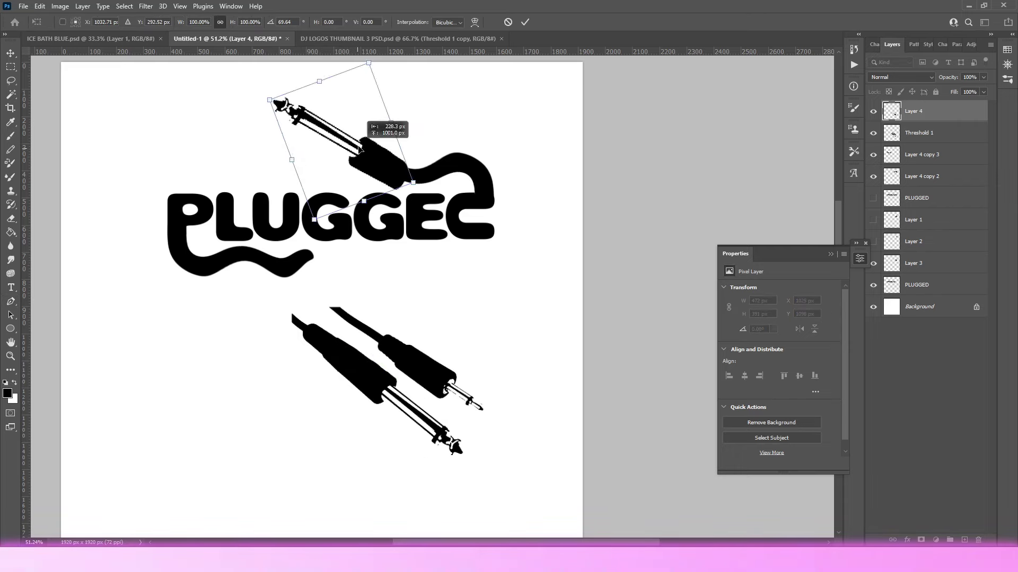
pyautogui.press('Return')
pyautogui.scroll(1, 337, 241)
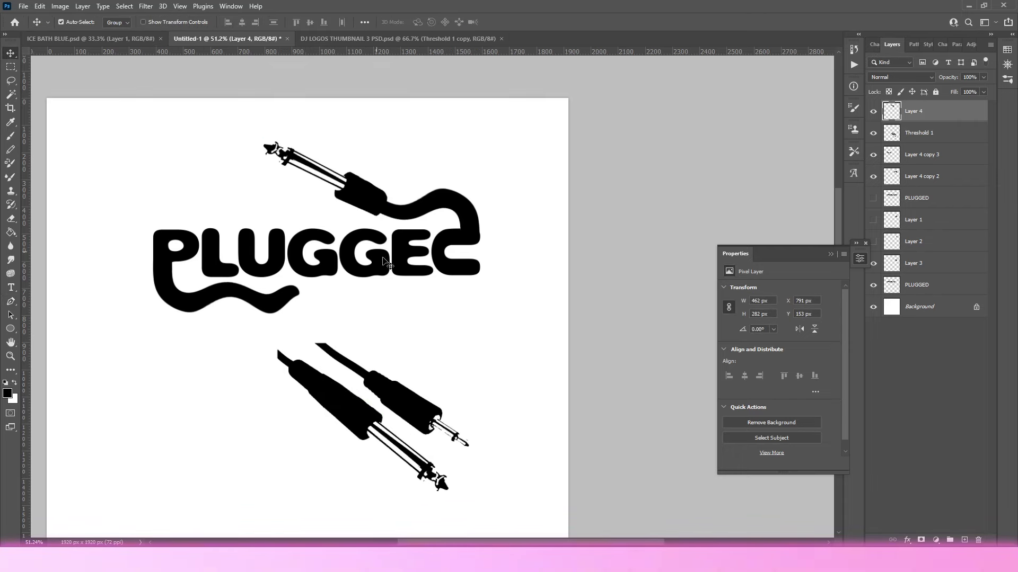
pyautogui.rightClick(430, 342)
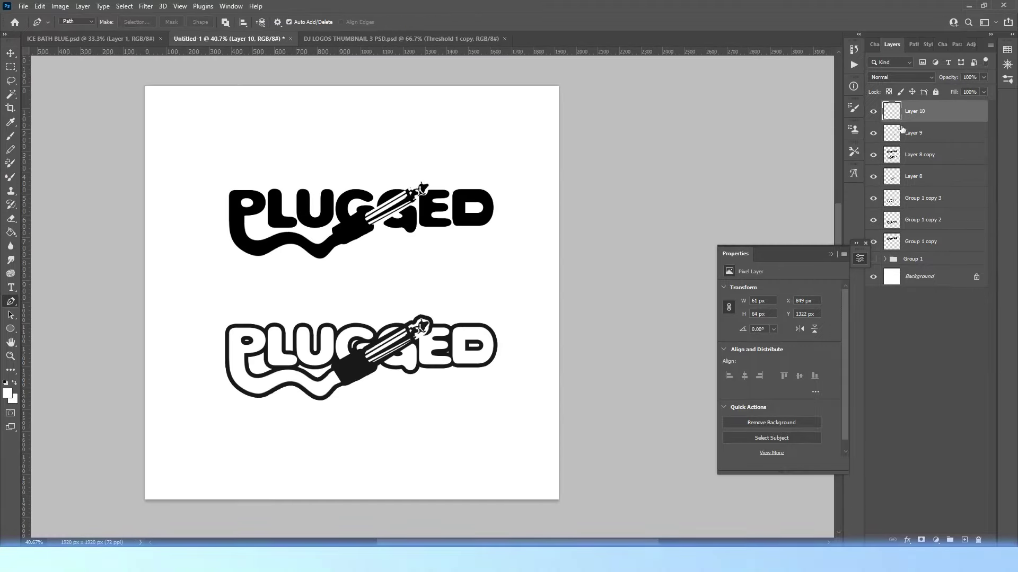
pyautogui.moveTo(202, 169); pyautogui.dragTo(497, 289)
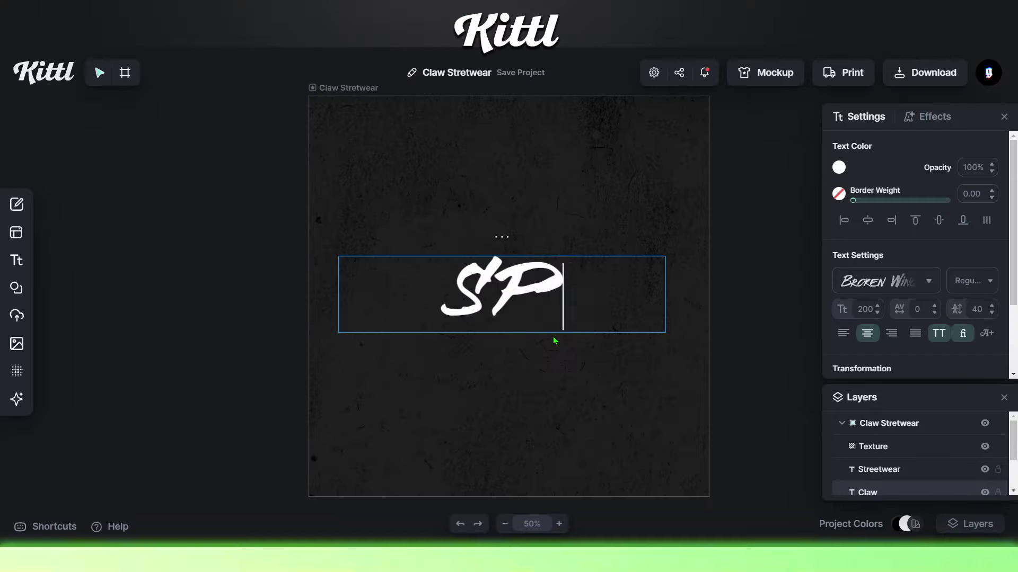
# - Finish the SPIRIT text and retype the small line as a slightly larger prod.by
pyautogui.write('IRIT')
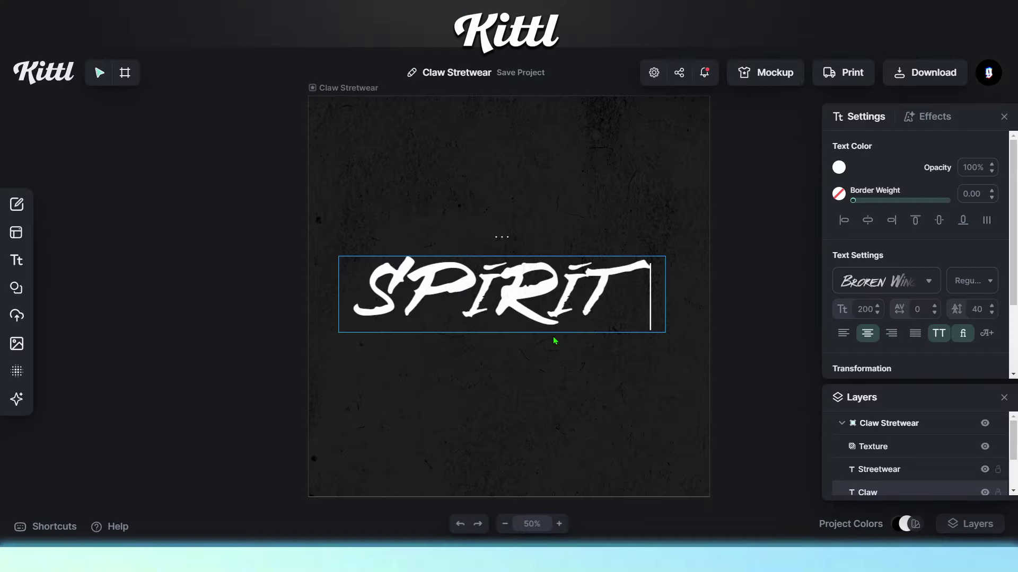
pyautogui.press('Escape')
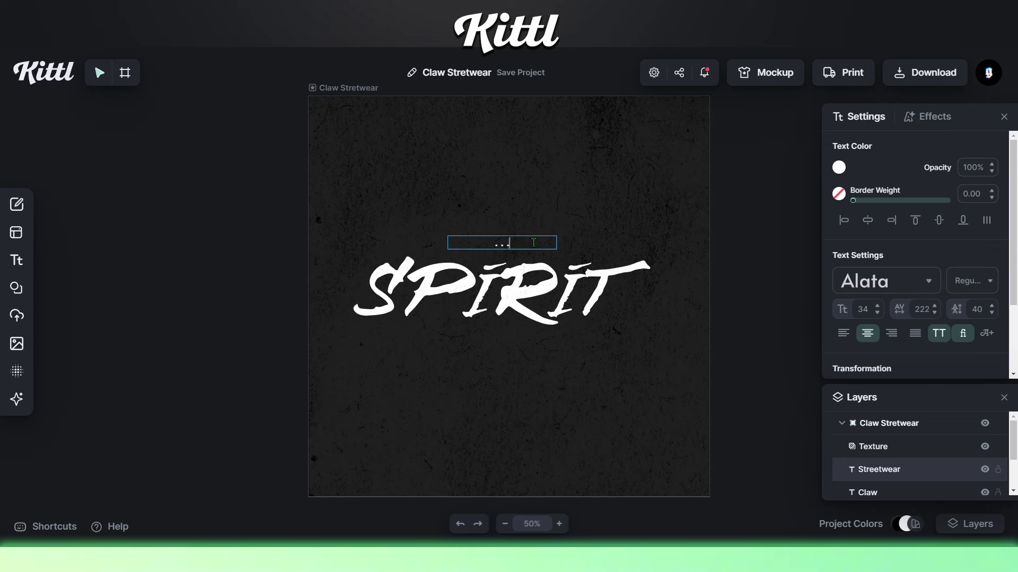
pyautogui.hotkey('ctrl', 'a')
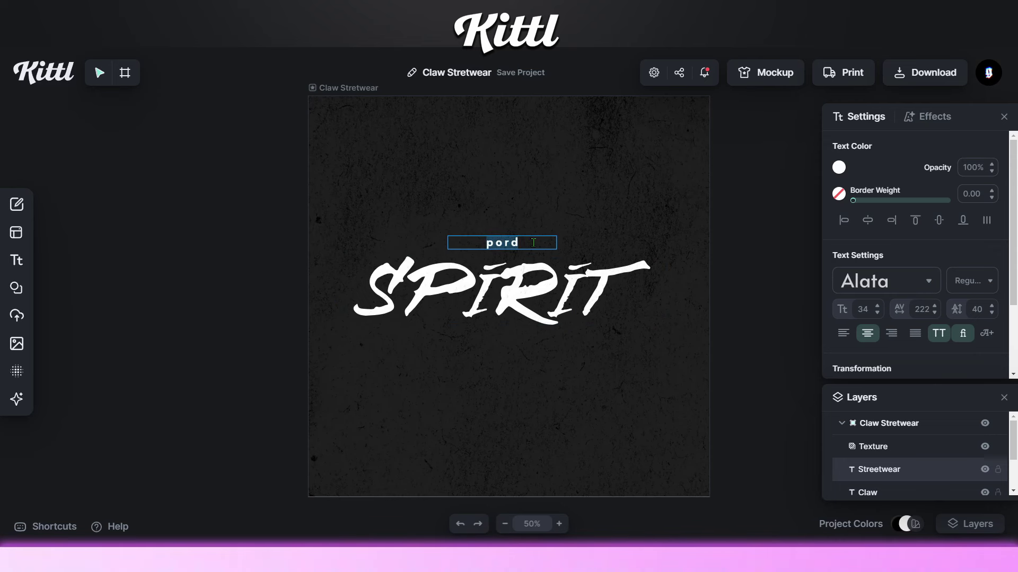
pyautogui.write('prod.b')
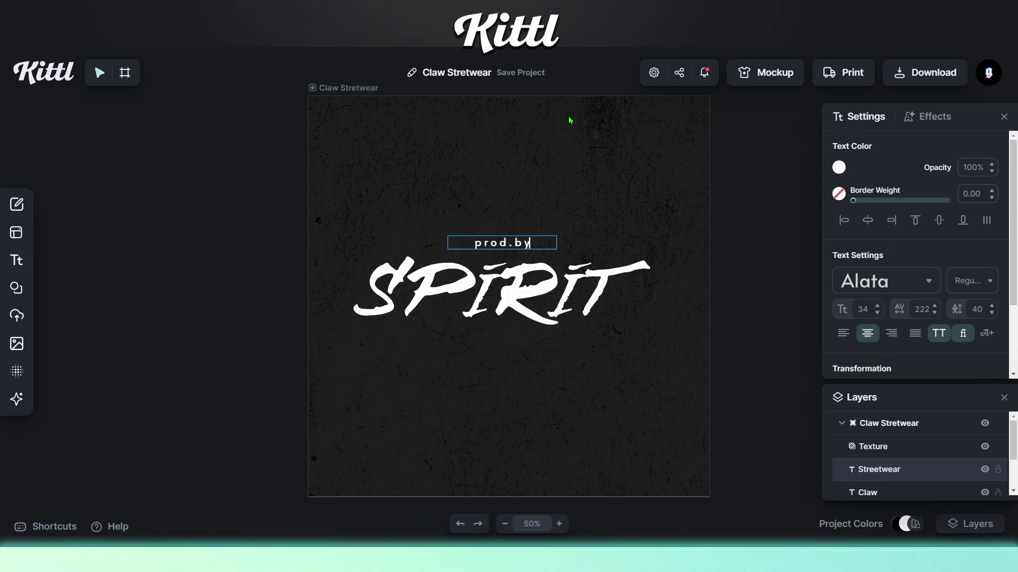
pyautogui.write('y')
pyautogui.press('Escape')
pyautogui.moveTo(559, 248); pyautogui.dragTo(528, 243)
pyautogui.click(518, 386)
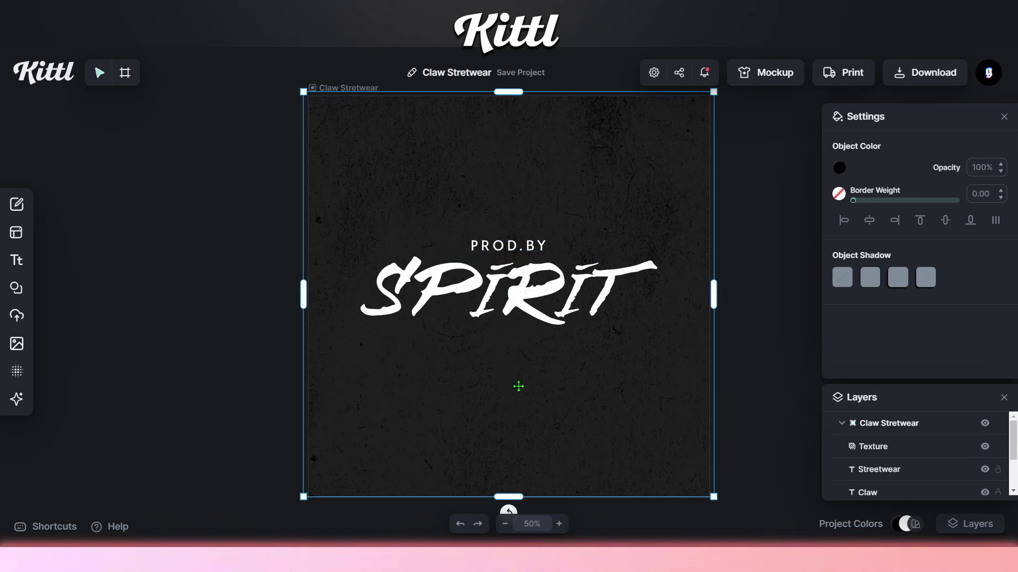
# - Tighten SPIRIT's letter spacing to -124 so the letters overlap
pyautogui.click(610, 297)
pyautogui.click(936, 306)
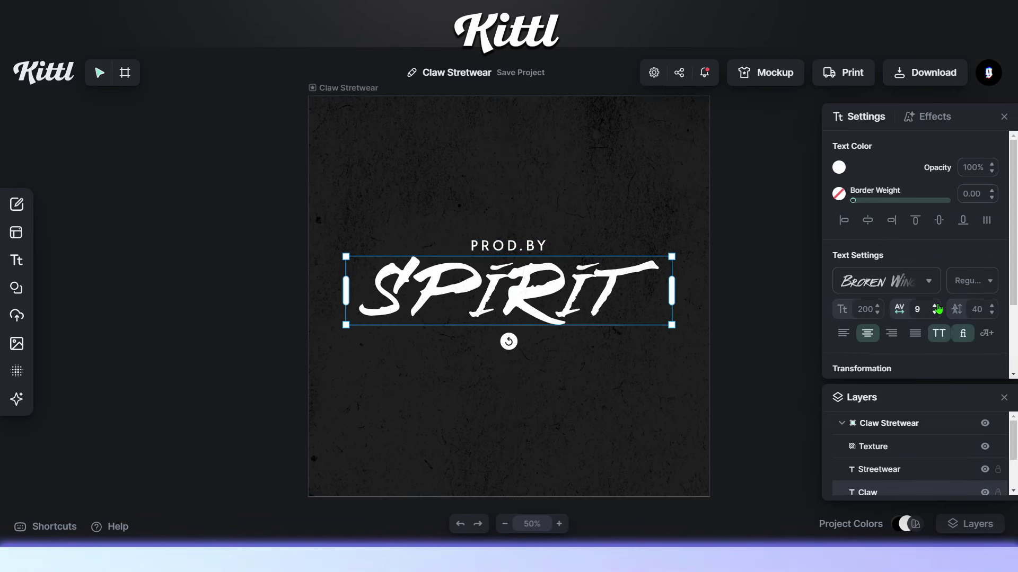
pyautogui.click(936, 307)
pyautogui.click(936, 306)
pyautogui.click(936, 307)
pyautogui.moveTo(938, 310); pyautogui.dragTo(941, 318)
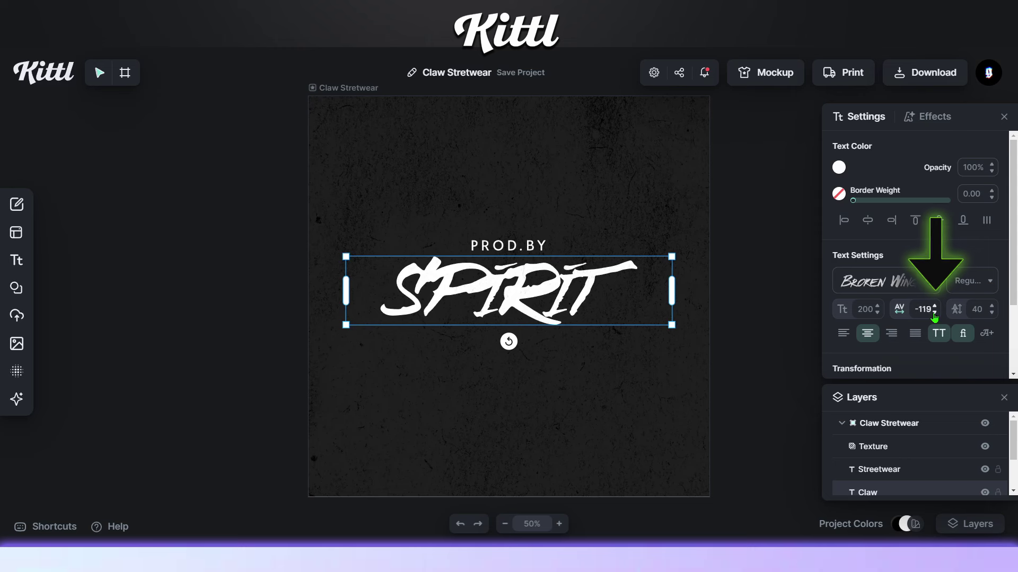
pyautogui.click(484, 429)
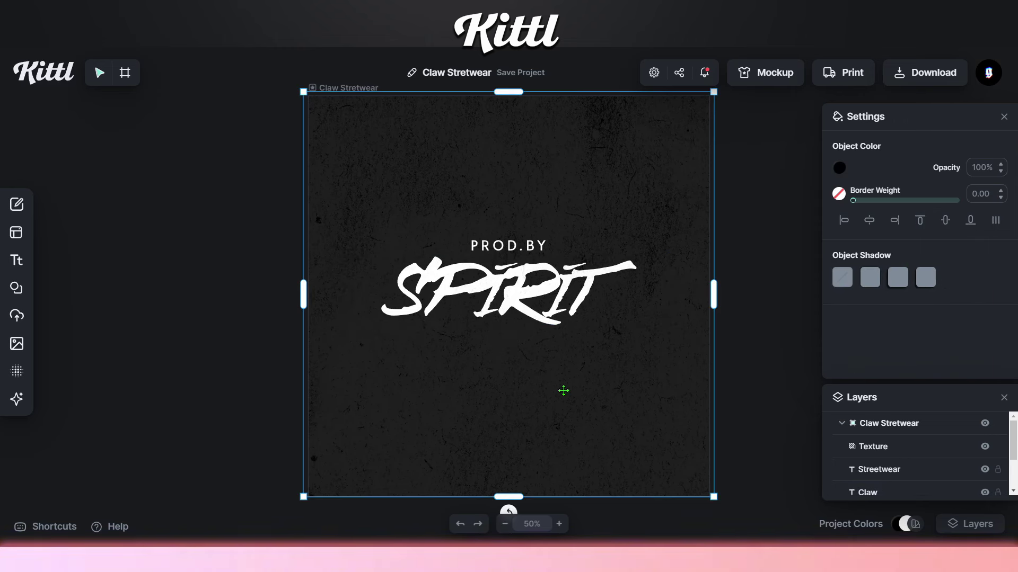
pyautogui.doubleClick(554, 308)
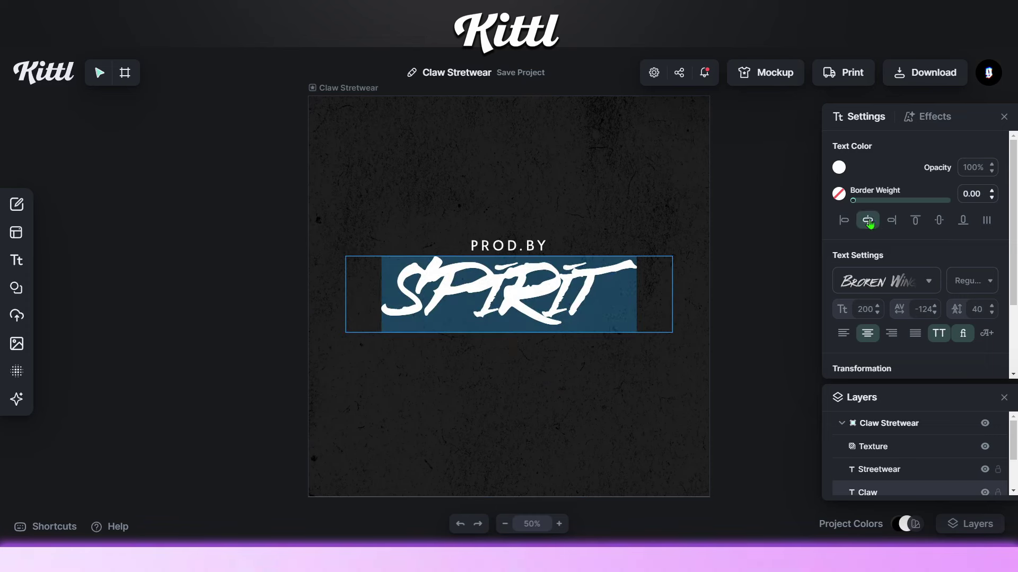
# - Apply the acrylic font to SPIRIT and ease its letter spacing to about -94
pyautogui.click(928, 281)
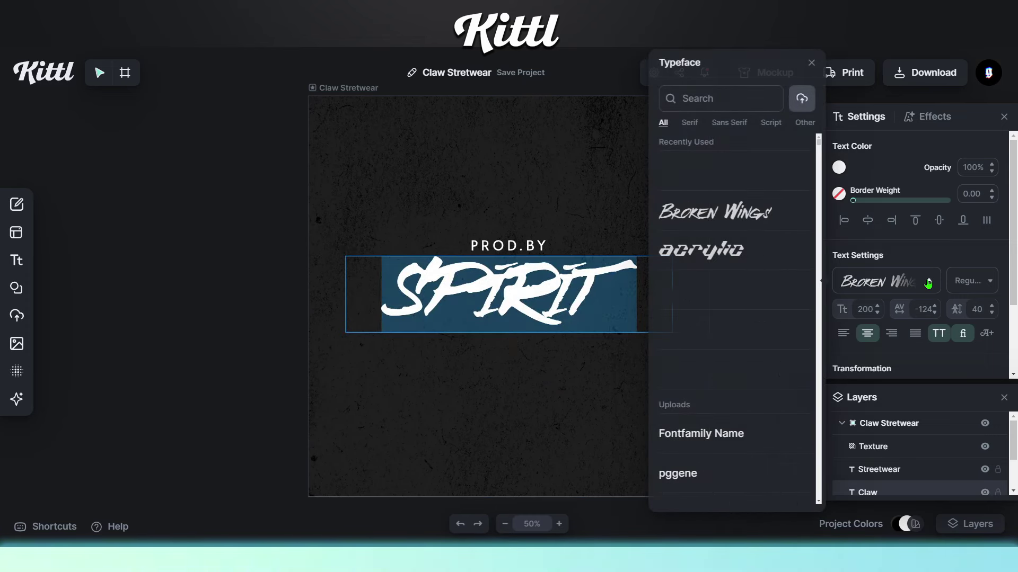
pyautogui.click(689, 251)
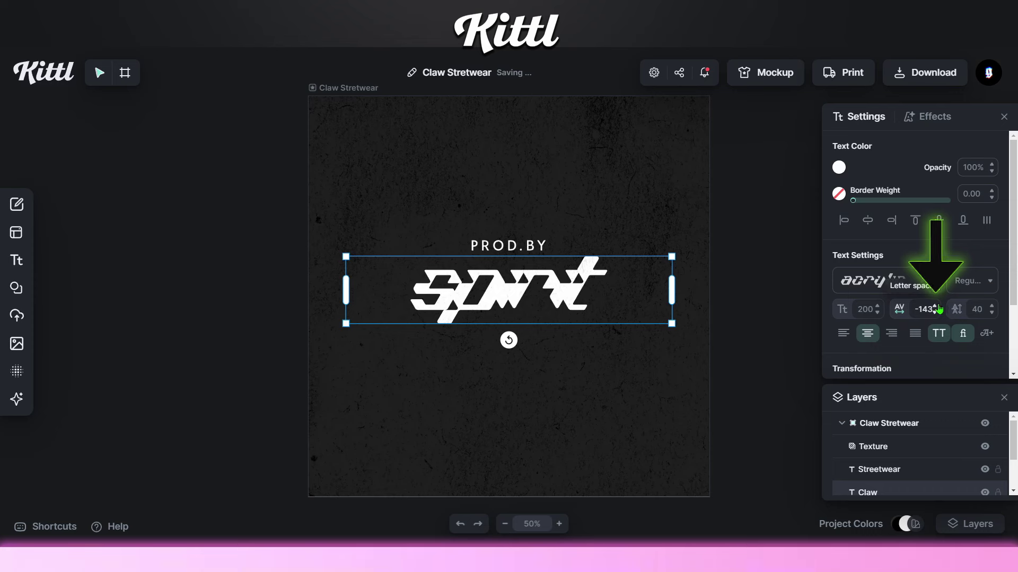
pyautogui.click(934, 313)
pyautogui.click(937, 306)
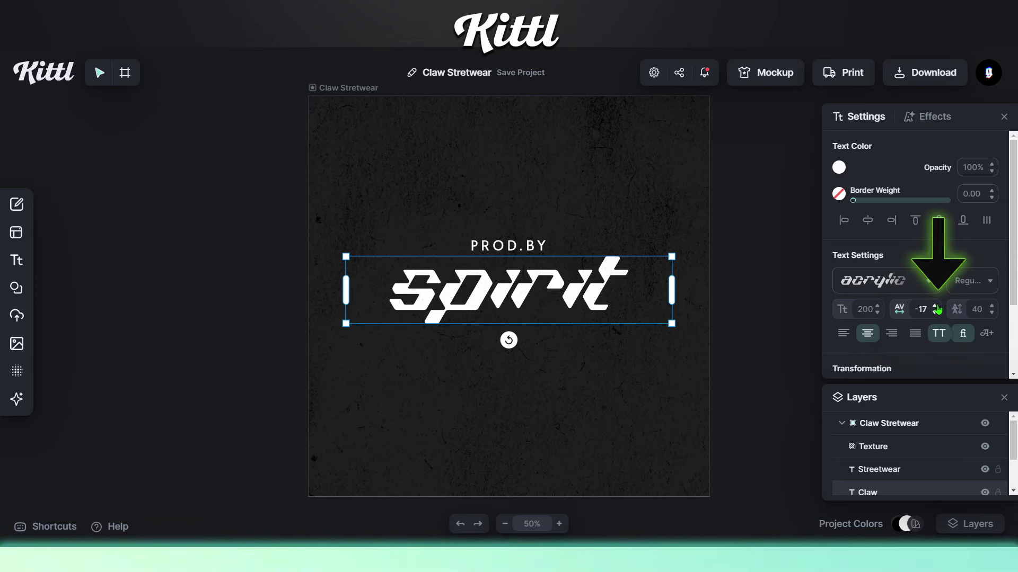
pyautogui.click(935, 313)
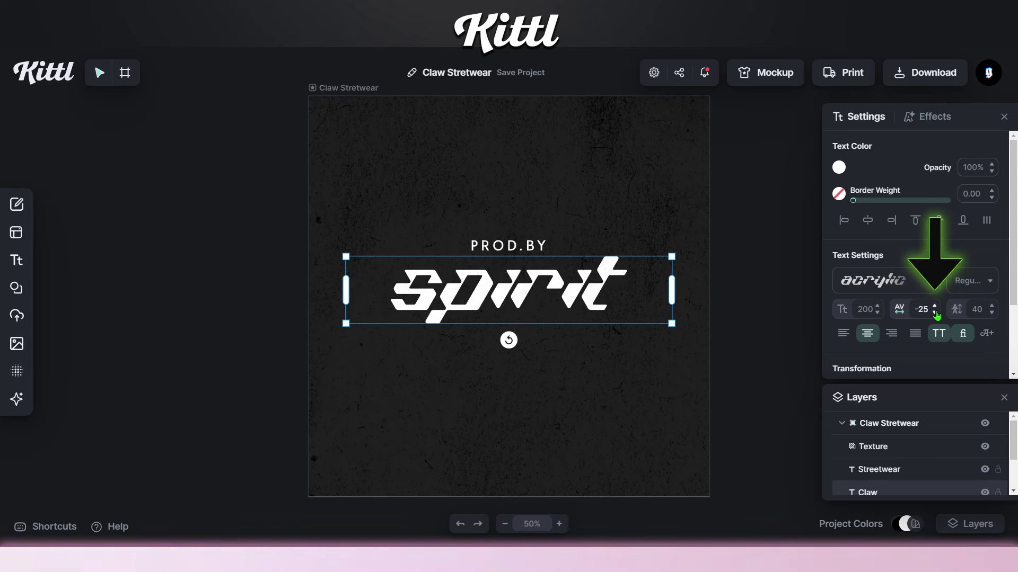
pyautogui.click(936, 314)
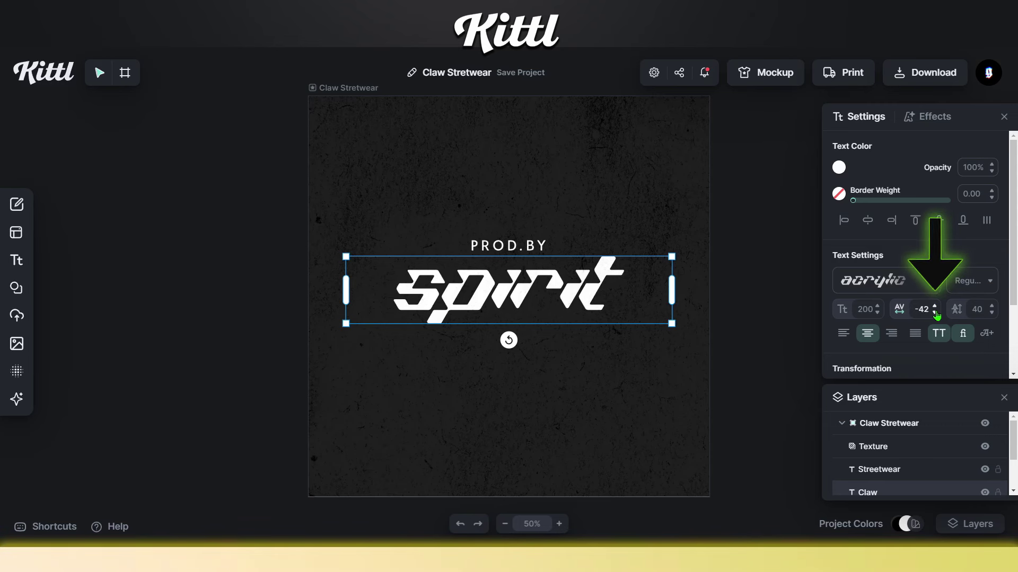
pyautogui.click(936, 313)
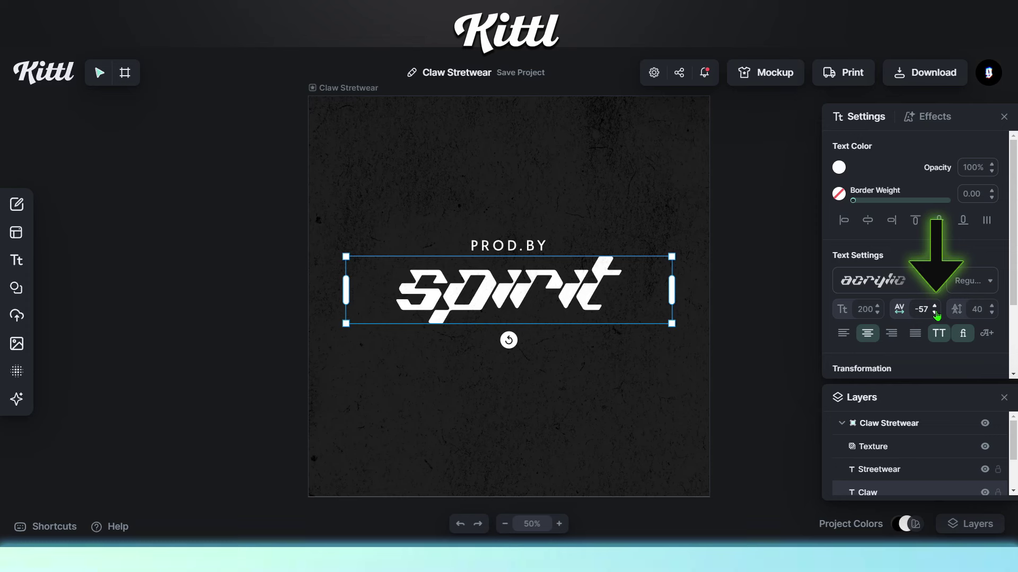
pyautogui.click(936, 314)
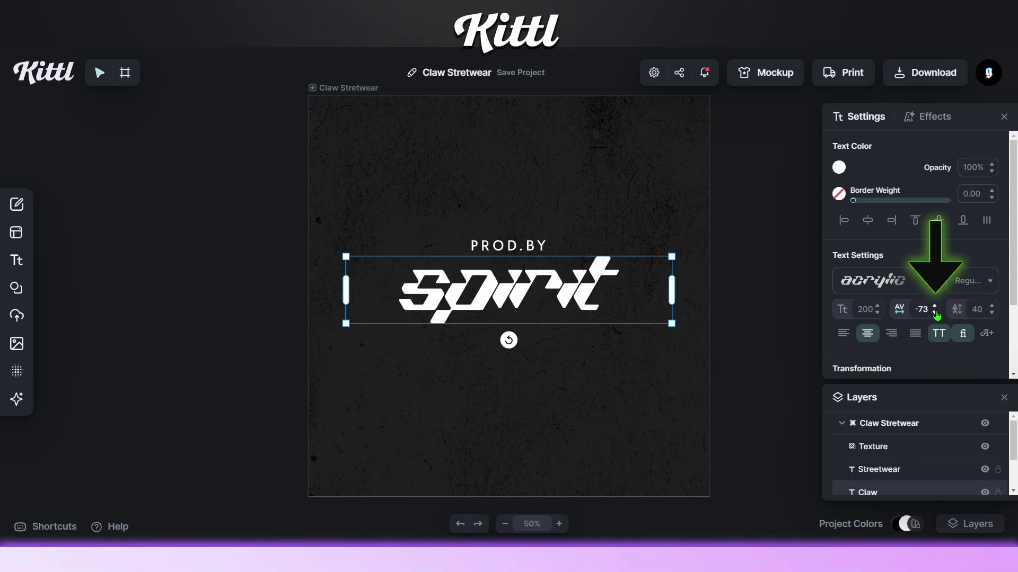
pyautogui.click(936, 314)
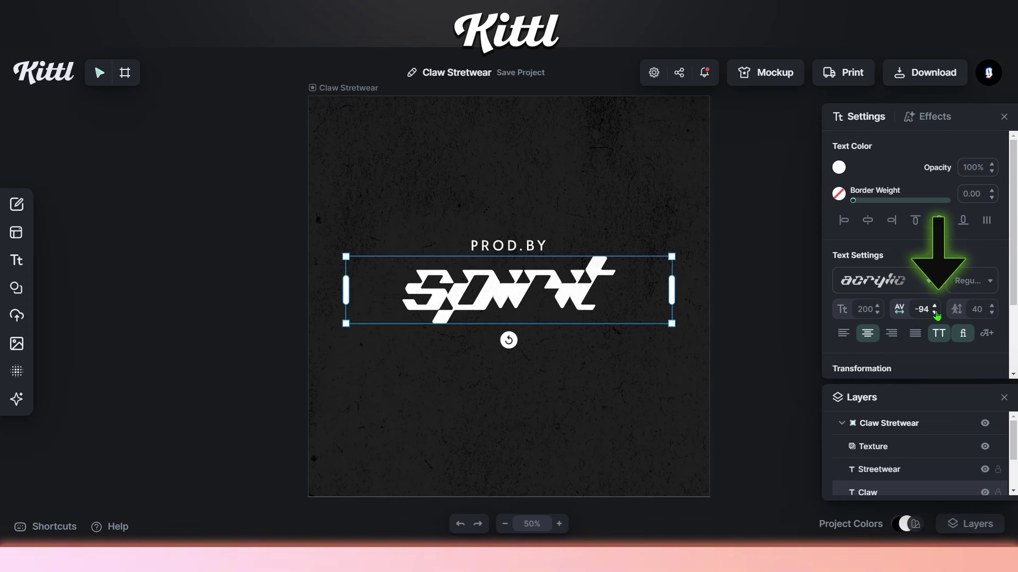
pyautogui.click(663, 384)
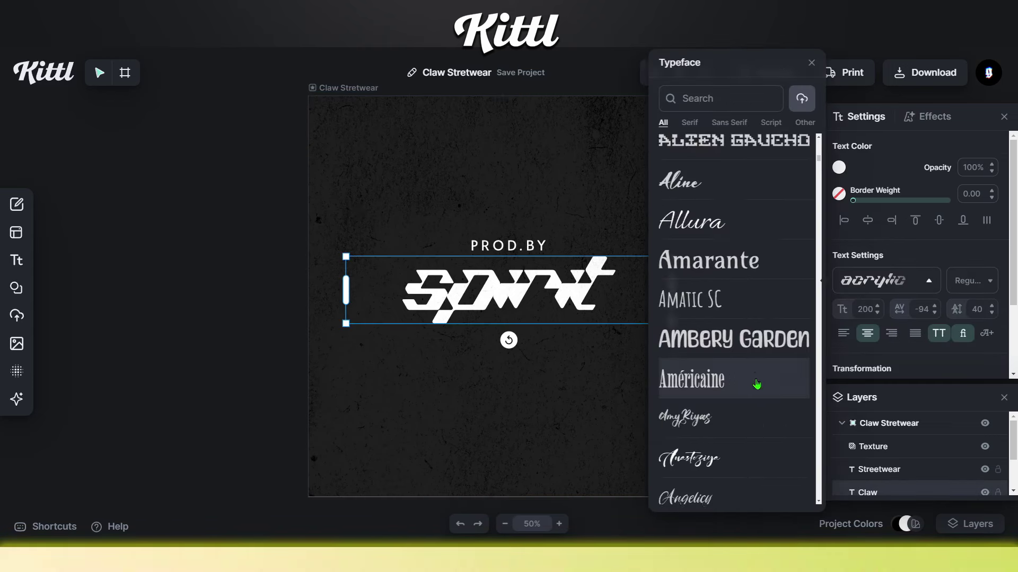
# - Set SPIRIT in Asteroid TYPE with letter spacing 31
pyautogui.scroll(-10, 755, 383)
pyautogui.scroll(-7, 804, 369)
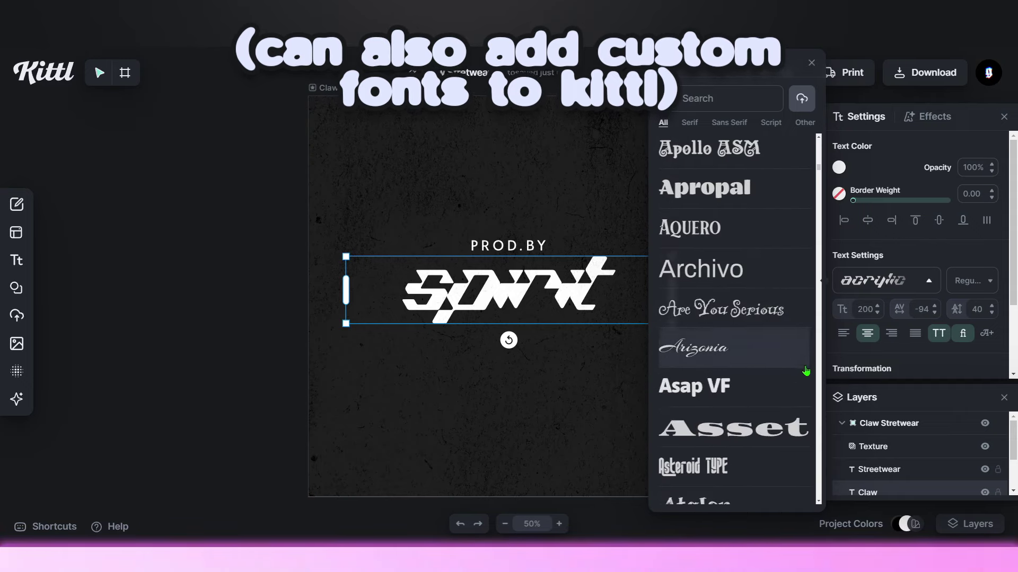
pyautogui.scroll(-3, 806, 372)
pyautogui.click(732, 333)
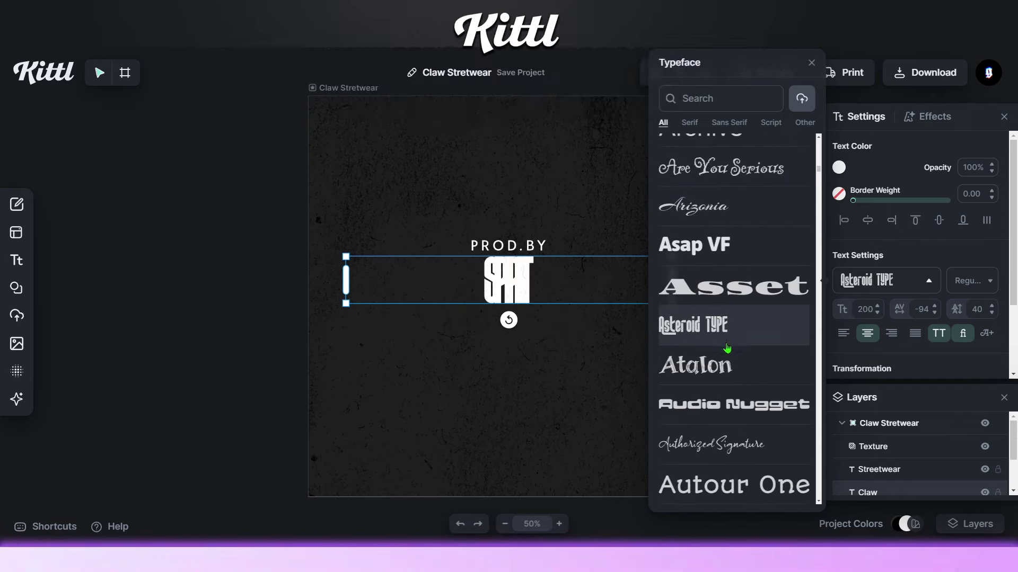
pyautogui.click(905, 315)
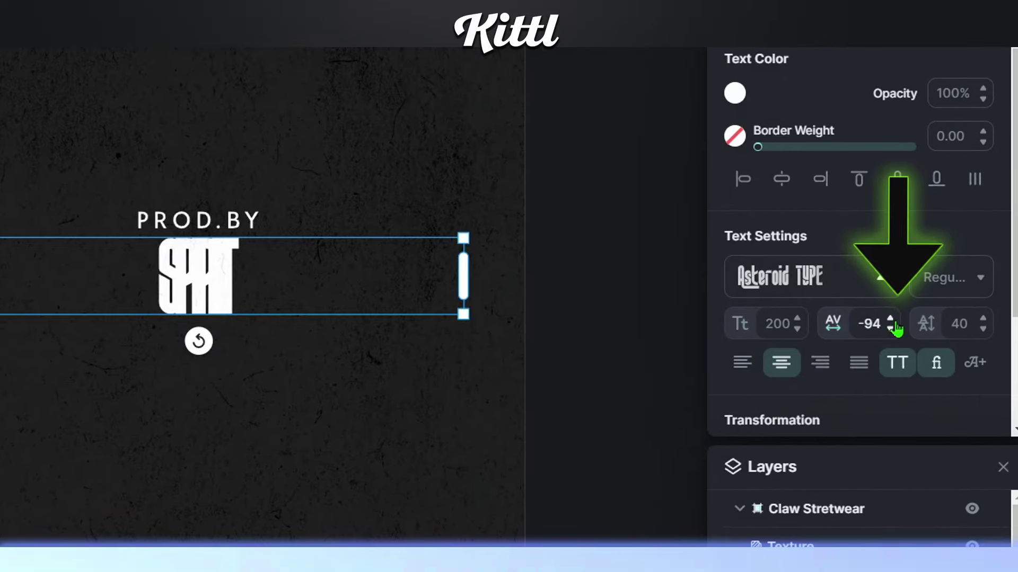
pyautogui.click(906, 315)
pyautogui.click(905, 315)
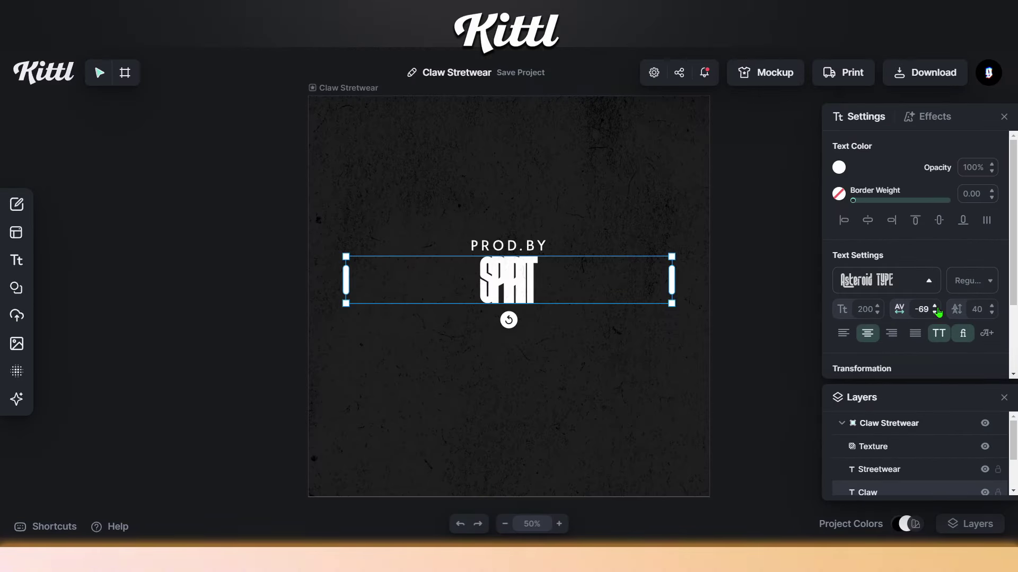
pyautogui.click(934, 311)
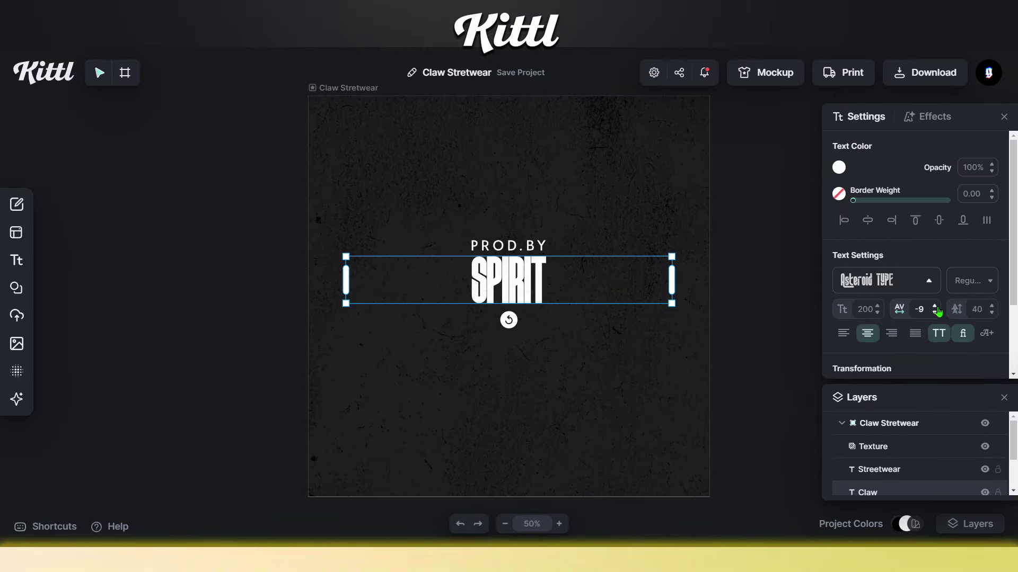
# - Add an S so the wordmark reads SPIRITS
pyautogui.doubleClick(559, 326)
pyautogui.write('s')
pyautogui.press('Escape')
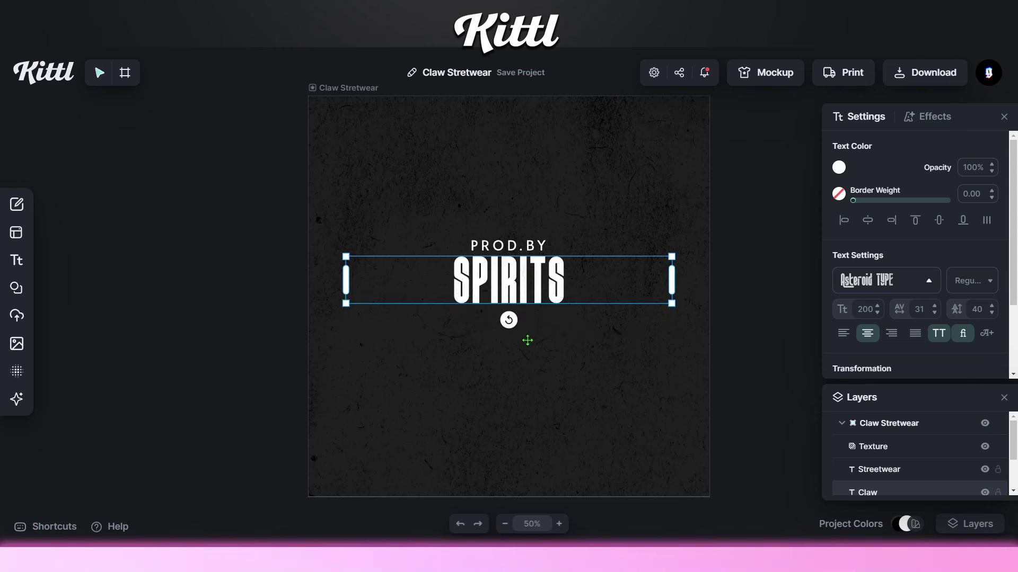
pyautogui.click(525, 340)
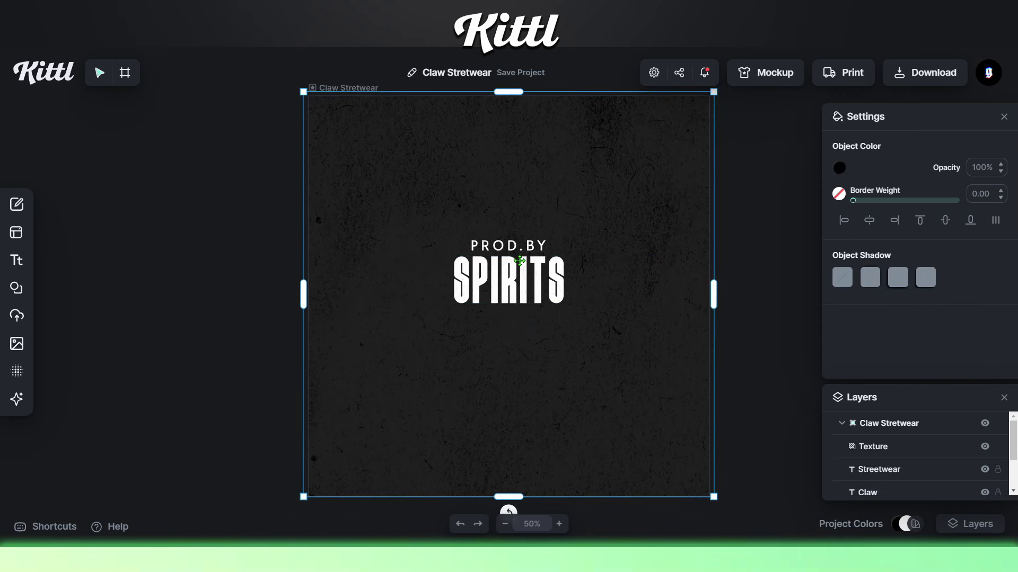
pyautogui.moveTo(20, 344)
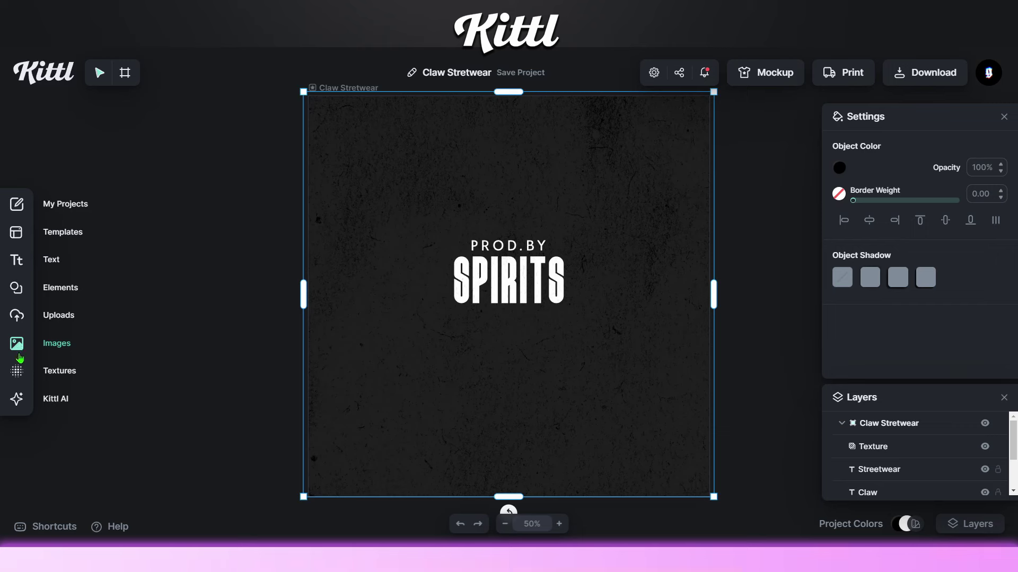
# - Search Elements for 'wing', add the wing illustration, and size it to the right of SPIRITS
pyautogui.click(60, 290)
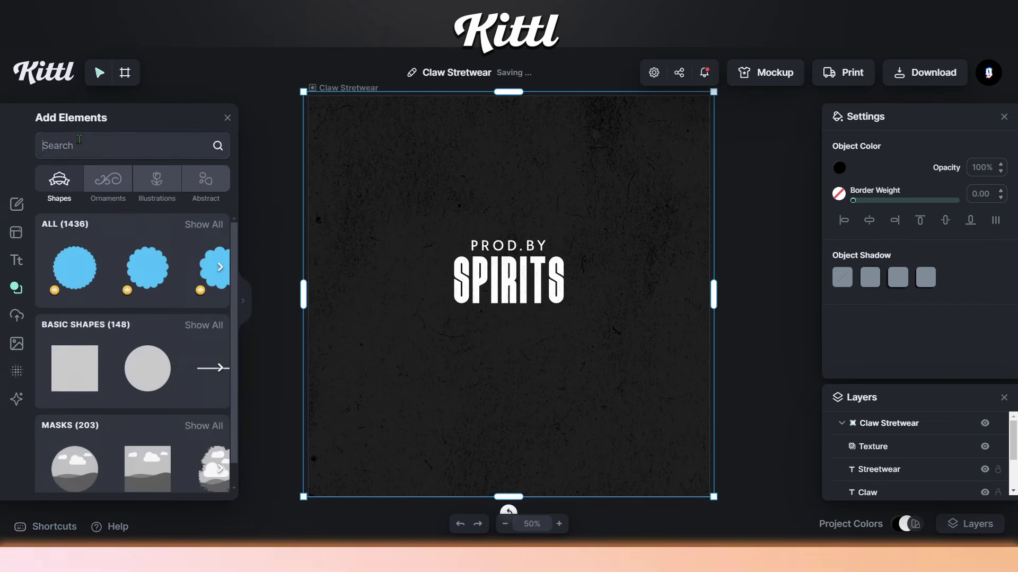
pyautogui.write('wing')
pyautogui.press('Return')
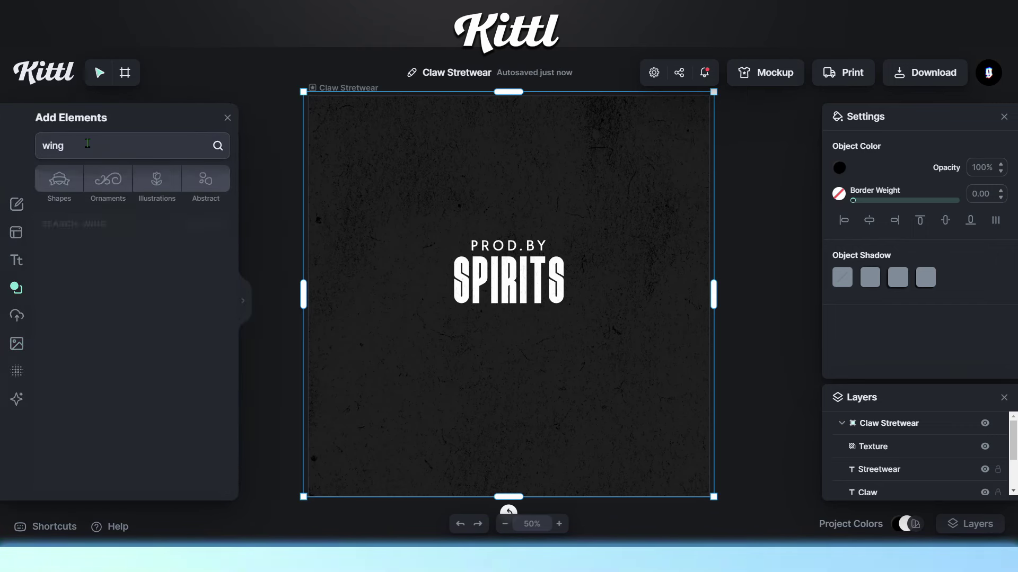
pyautogui.scroll(-5, 129, 277)
pyautogui.scroll(2, 145, 371)
pyautogui.scroll(-2, 191, 291)
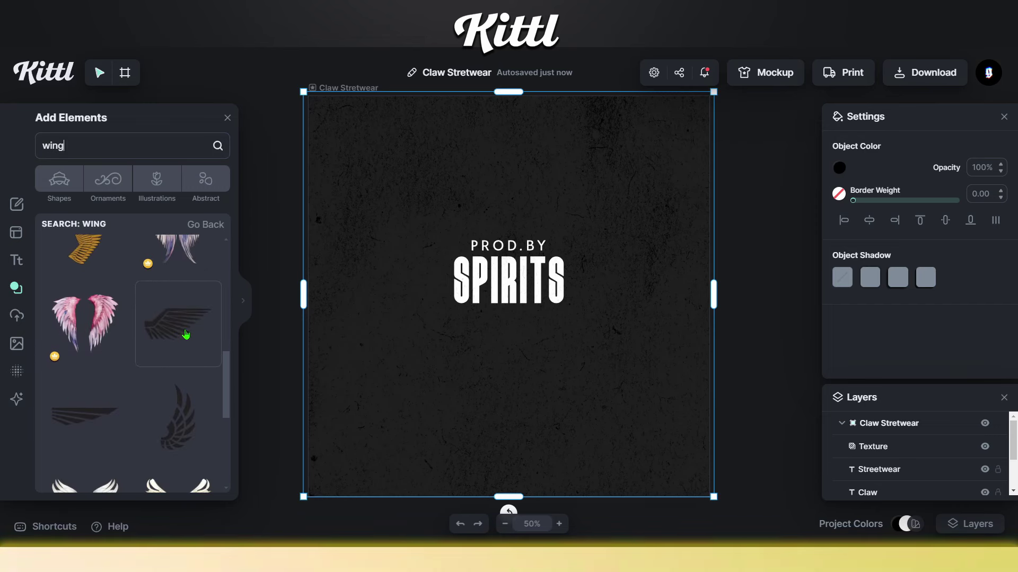
pyautogui.click(197, 416)
pyautogui.moveTo(509, 296); pyautogui.dragTo(594, 254)
pyautogui.moveTo(640, 170); pyautogui.dragTo(591, 240)
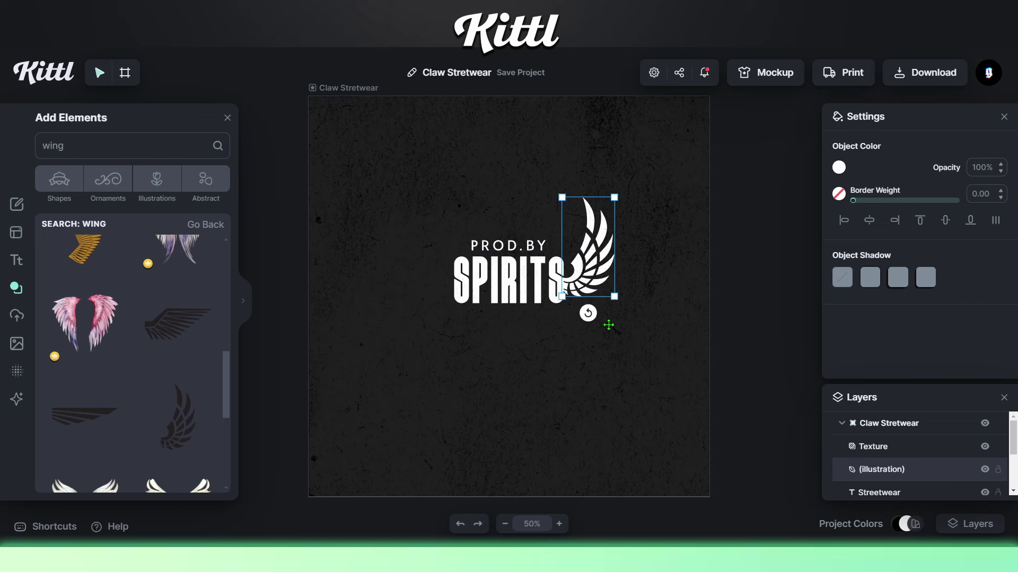
# - Paste a copy of the wing, flip it horizontally, and nudge it into place left of SPIRITS
pyautogui.click(583, 342)
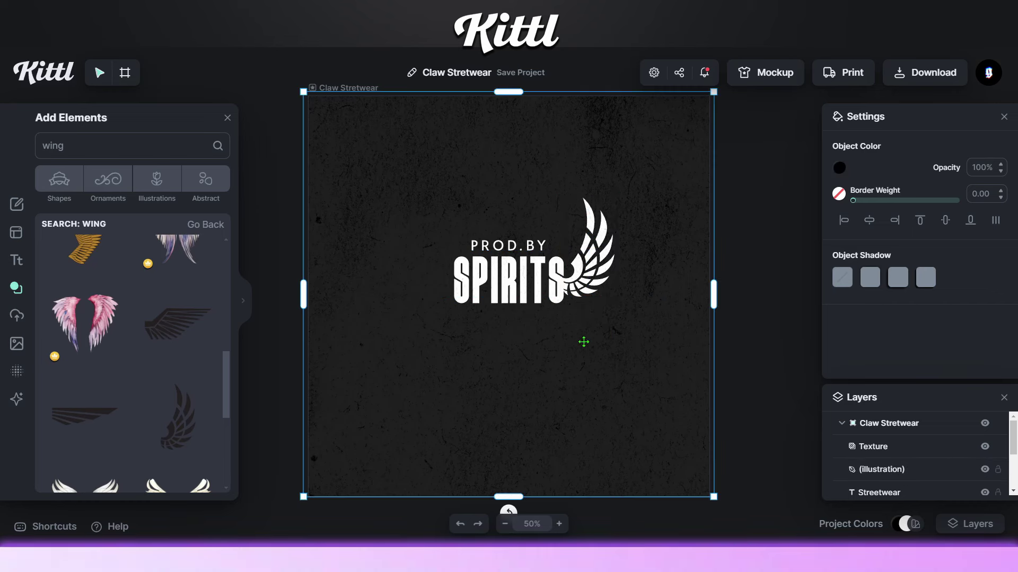
pyautogui.click(602, 270)
pyautogui.press('super+v')
pyautogui.rightClick(497, 325)
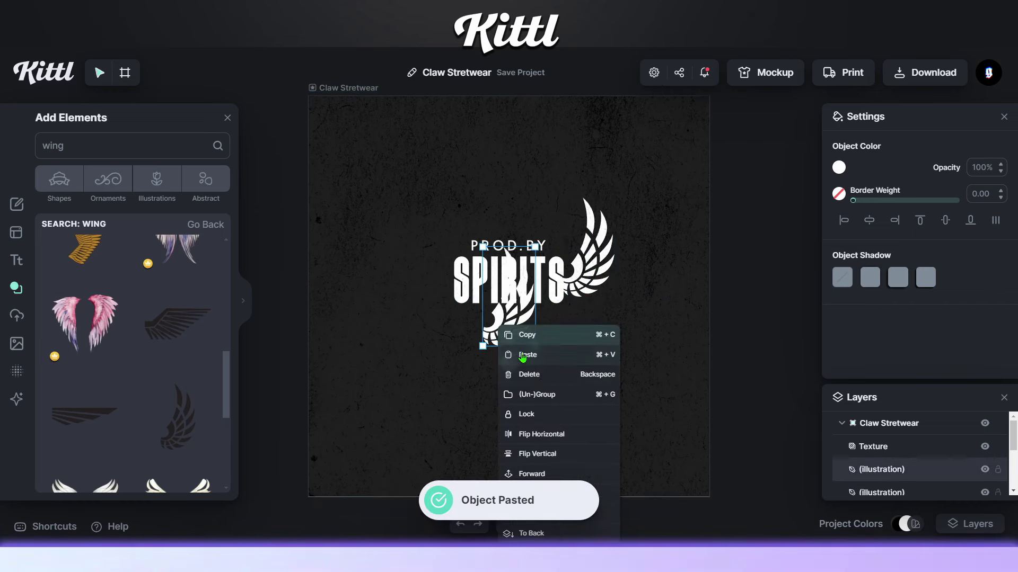
pyautogui.click(541, 435)
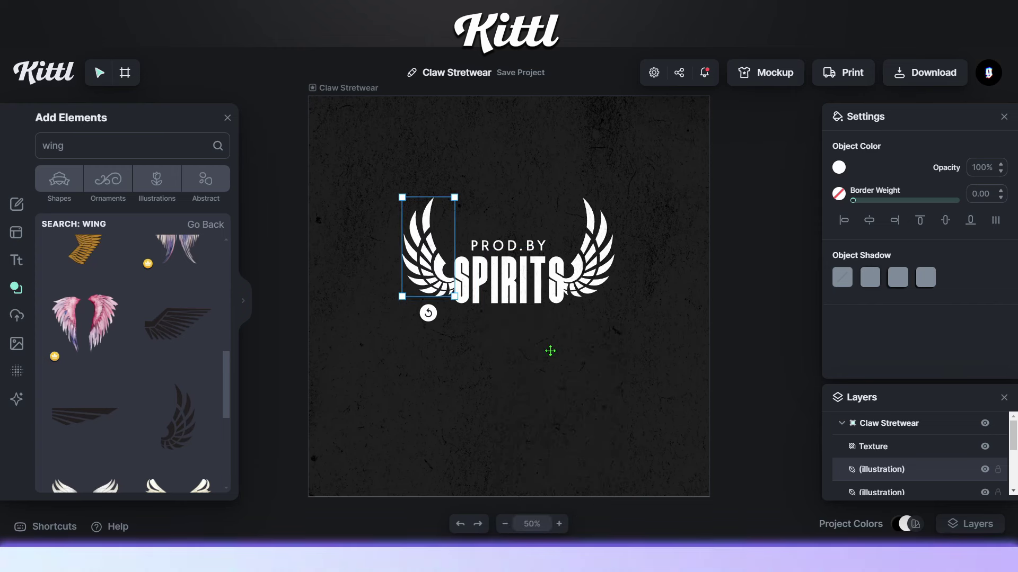
pyautogui.press('Down')
pyautogui.press('Down')
pyautogui.press('Down')
pyautogui.press('Down')
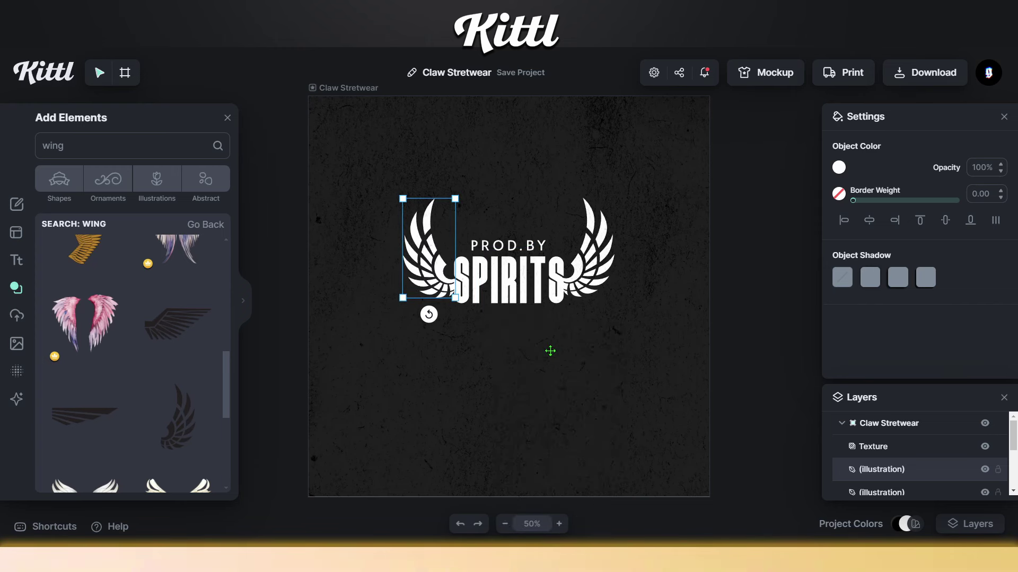
# - Change the PROD.BY text to read ETERNAL
pyautogui.click(535, 367)
pyautogui.doubleClick(489, 246)
pyautogui.write('eternal')
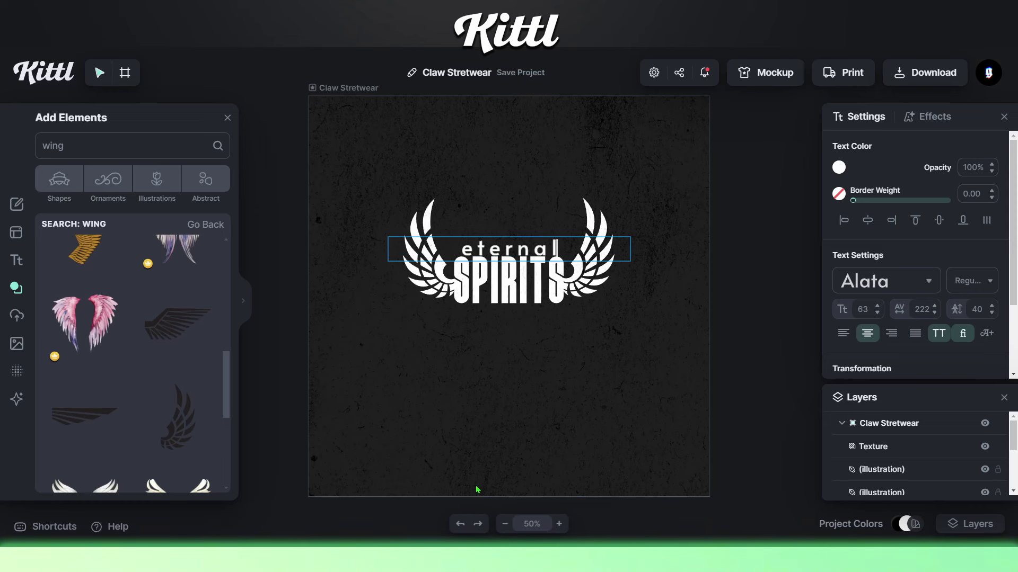
pyautogui.press('Escape')
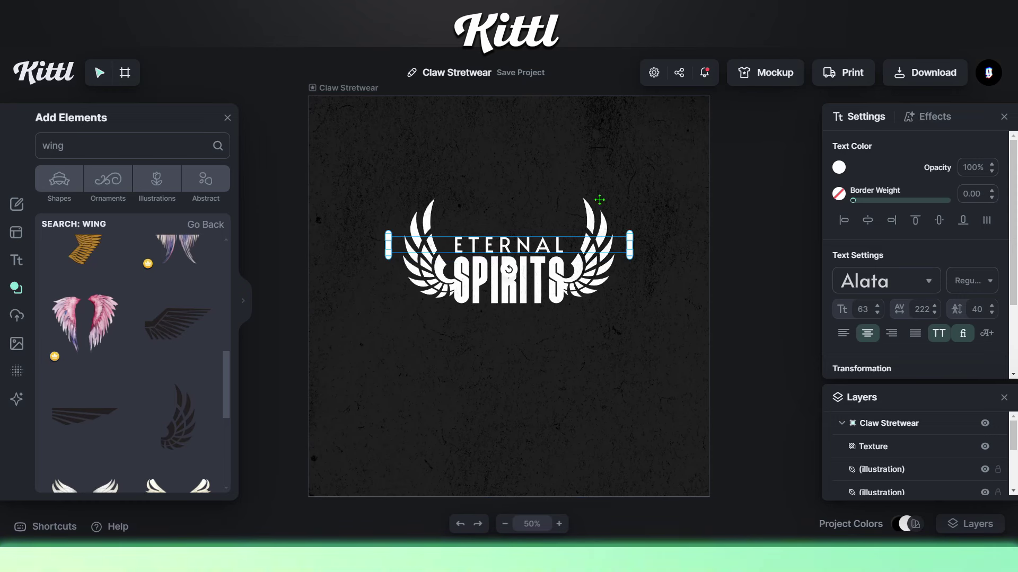
# - Move the SPIRITS text layer above both wing illustrations in the Layers panel
pyautogui.click(502, 344)
pyautogui.moveTo(901, 468); pyautogui.dragTo(895, 440)
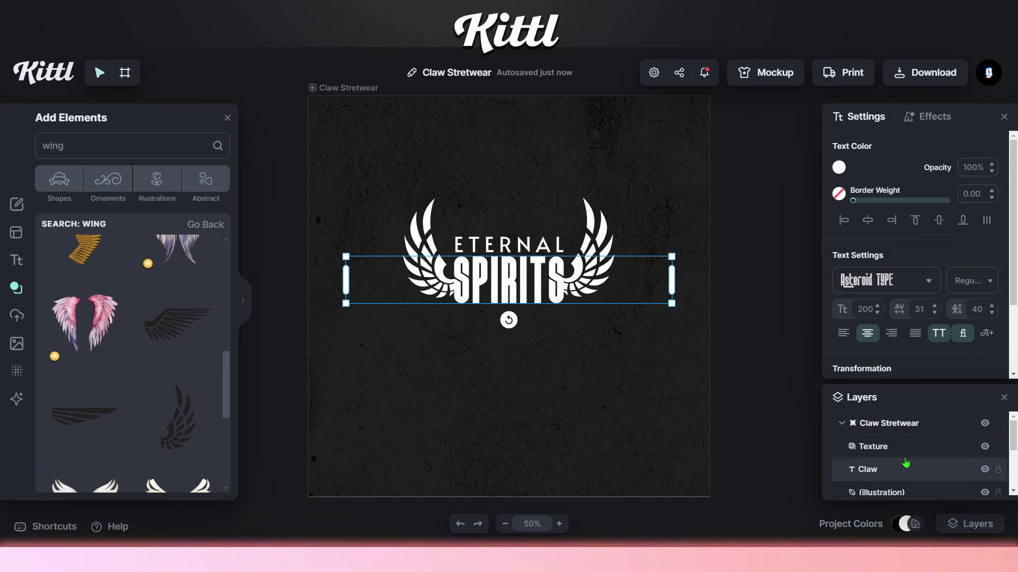
pyautogui.click(934, 117)
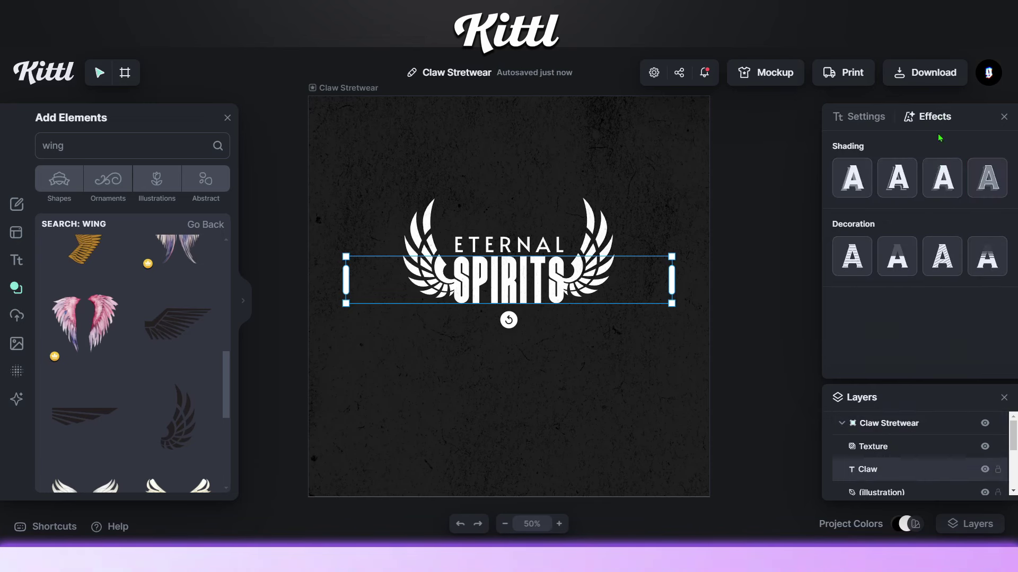
# - Give SPIRITS Block Shadow shading with offset 0 and a black outline sampled from the background
pyautogui.click(942, 185)
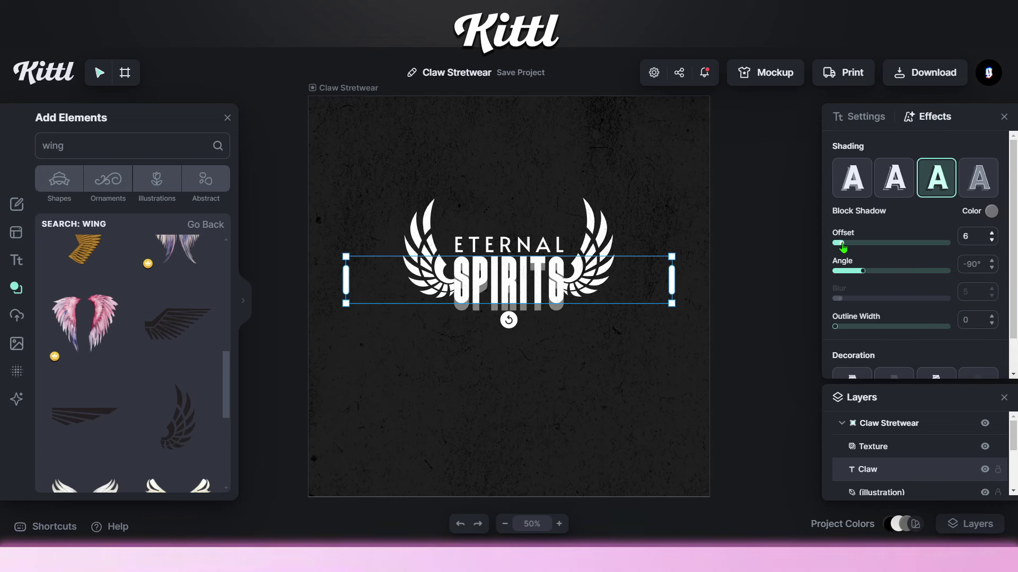
pyautogui.moveTo(842, 244); pyautogui.dragTo(807, 247)
pyautogui.moveTo(835, 327); pyautogui.dragTo(849, 328)
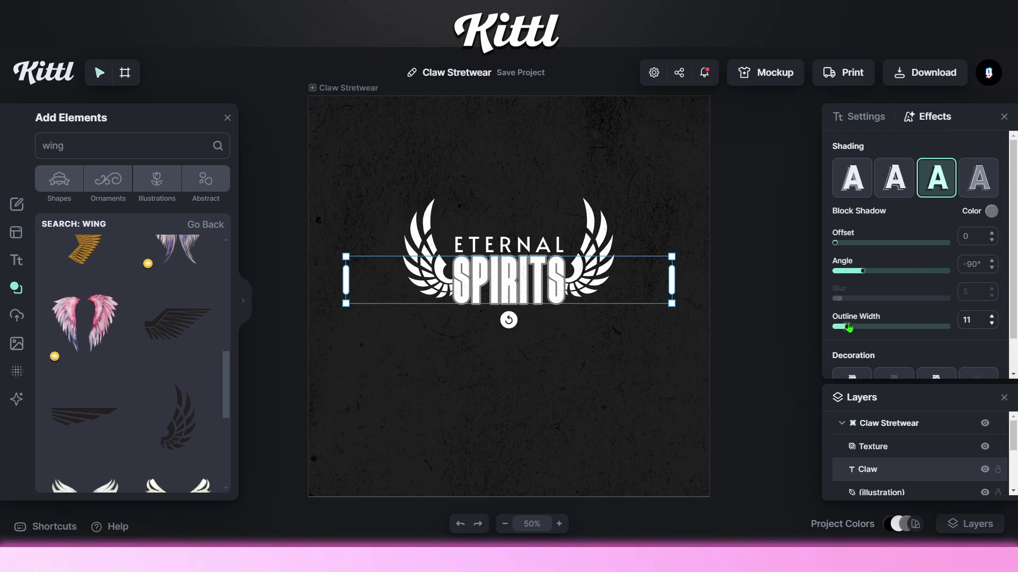
pyautogui.click(991, 211)
pyautogui.click(658, 341)
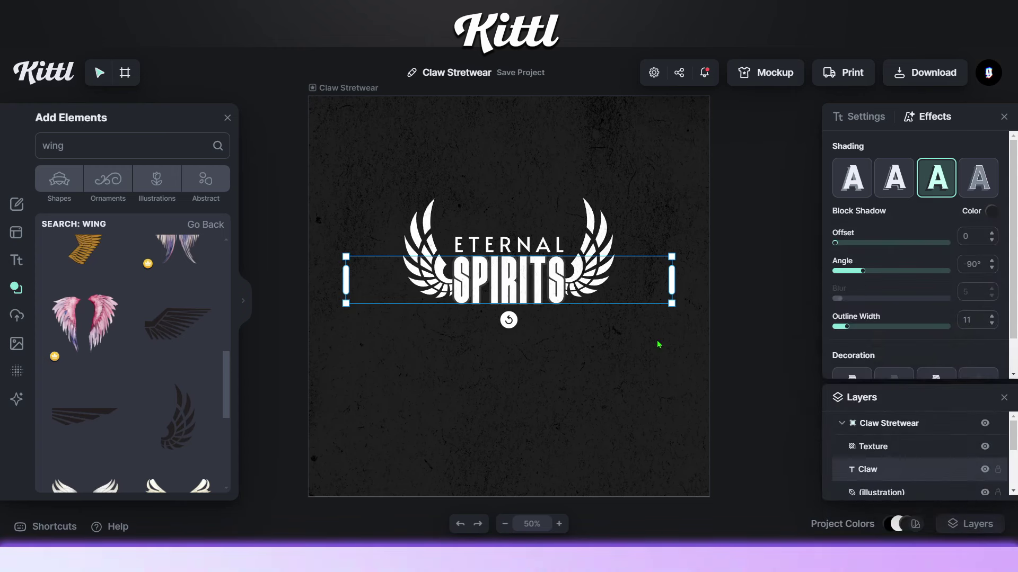
pyautogui.click(991, 212)
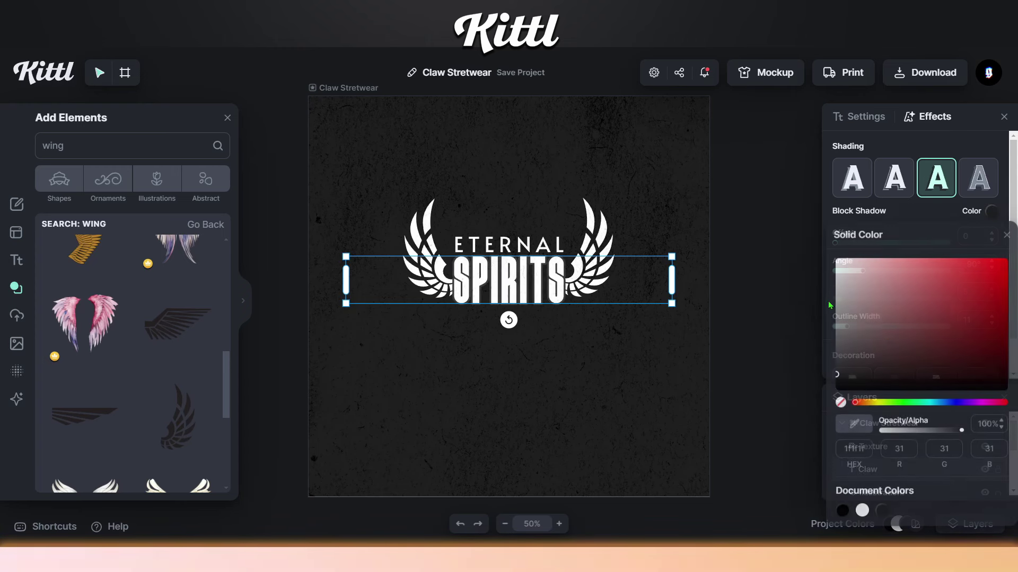
pyautogui.click(609, 396)
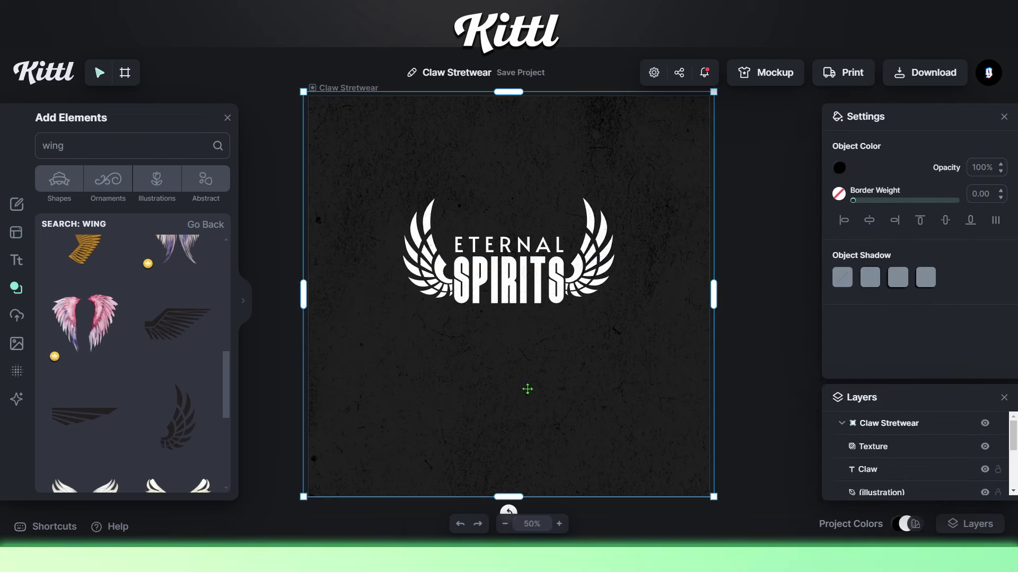
# - Reduce the SPIRITS outline width to 47
pyautogui.click(584, 290)
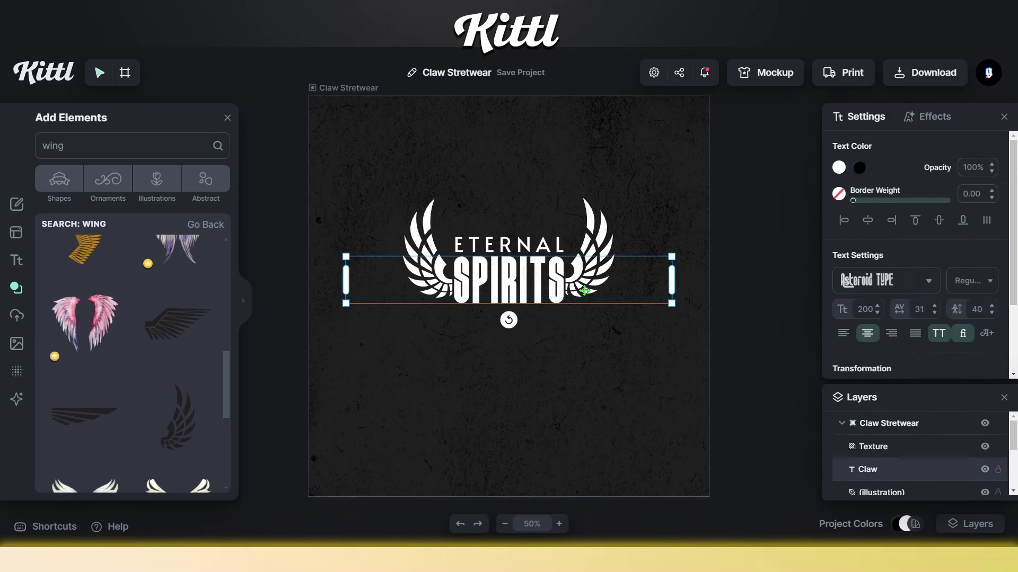
pyautogui.click(929, 120)
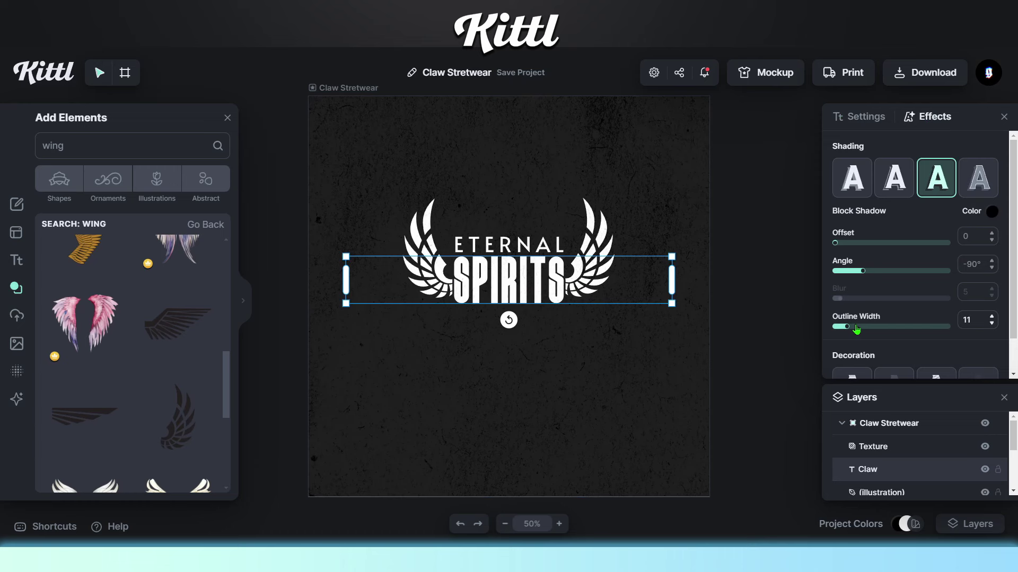
pyautogui.scroll(10, 968, 318)
pyautogui.moveTo(948, 326); pyautogui.dragTo(885, 322)
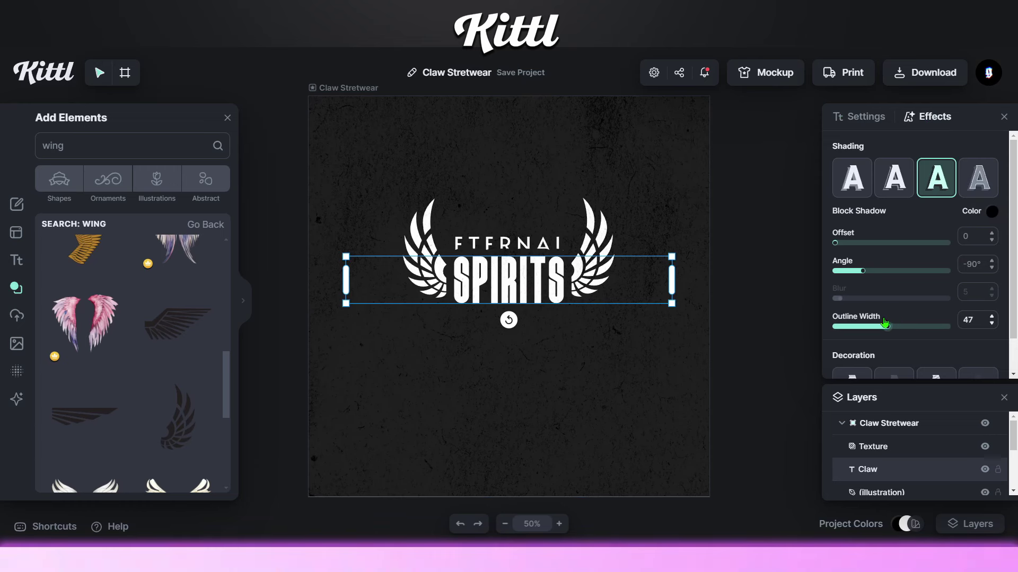